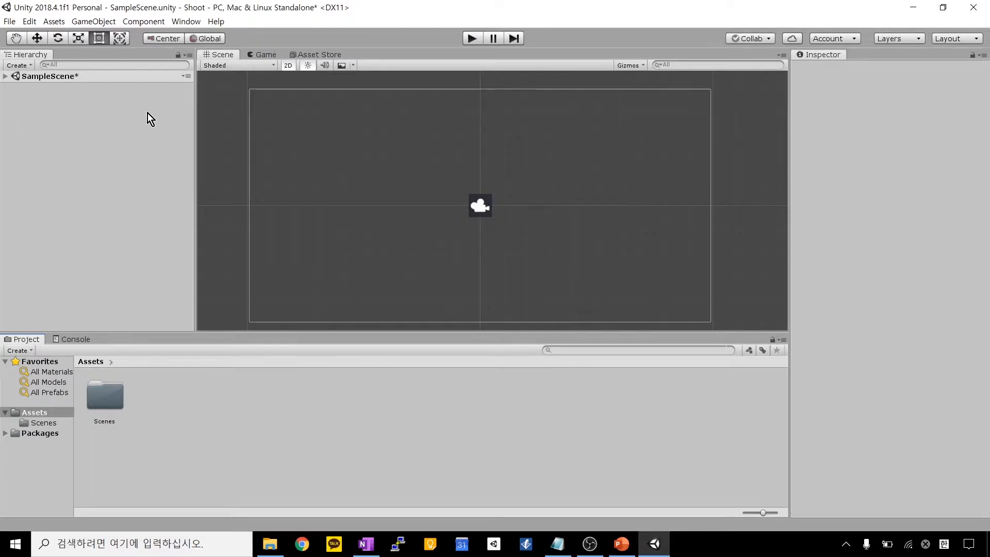
Step: Expand SampleScene in the hierarchy and delete the Cube object from it
click(57, 79)
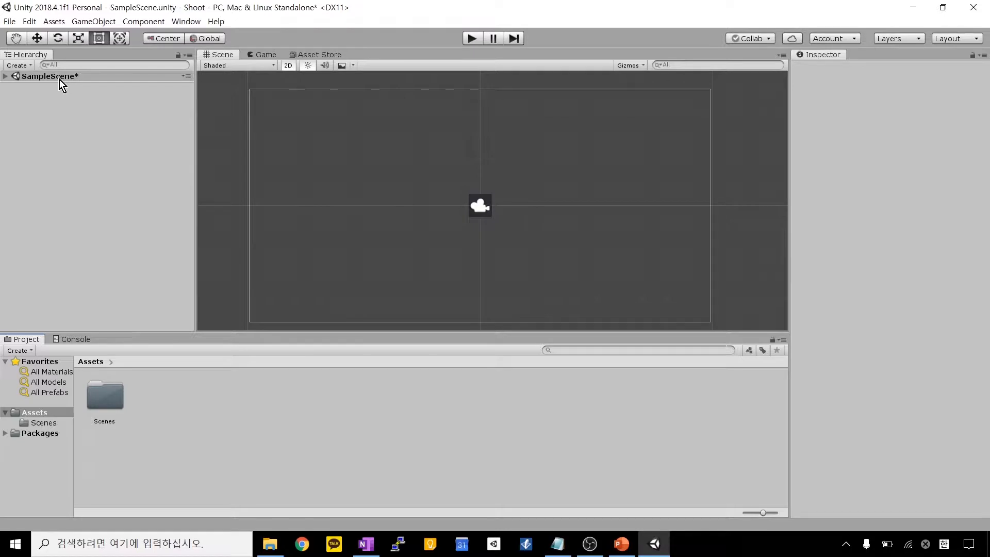
click(5, 77)
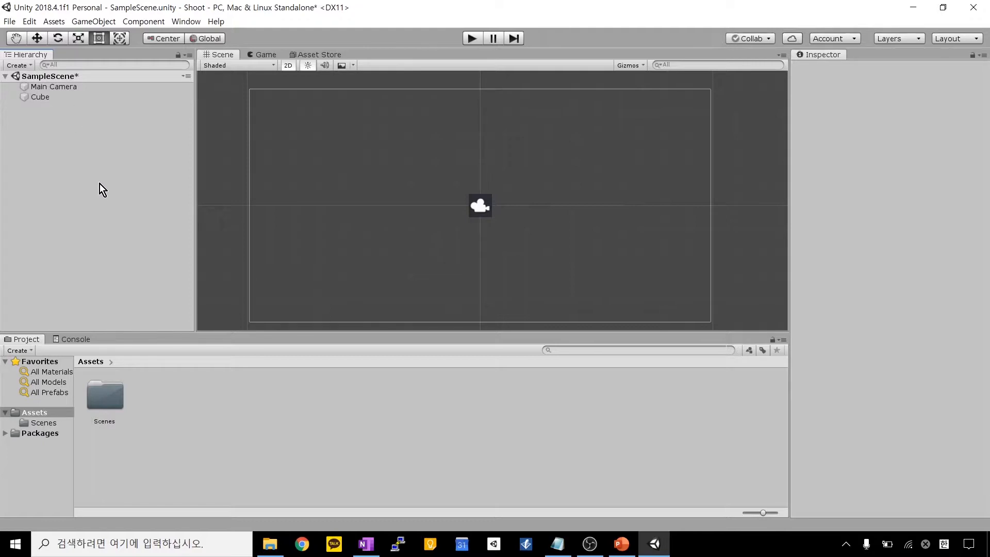
click(44, 100)
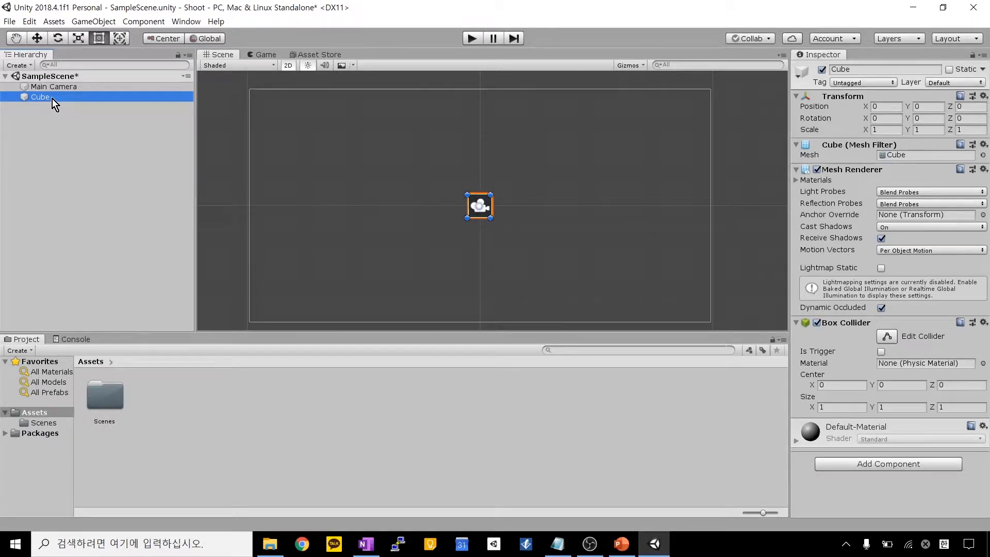
right_click(52, 98)
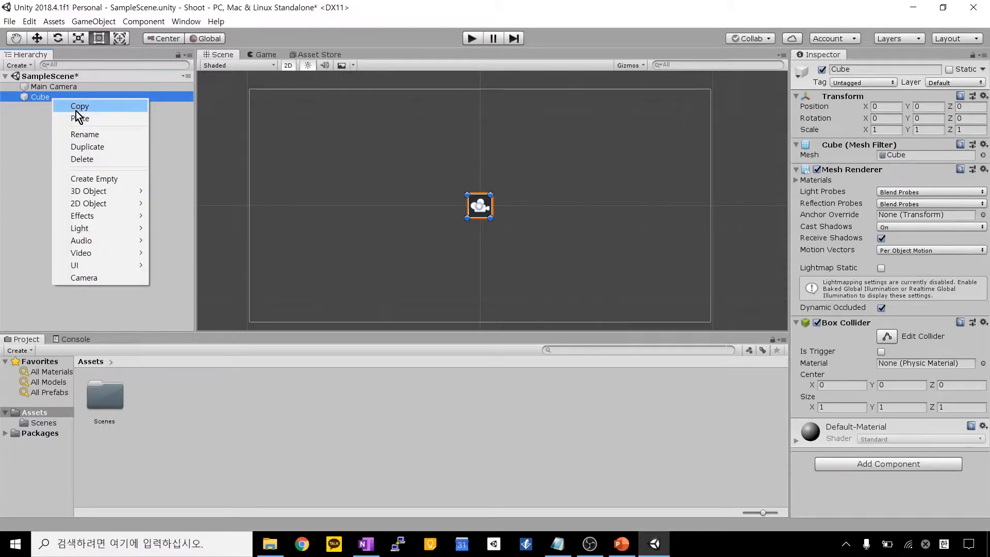
click(83, 159)
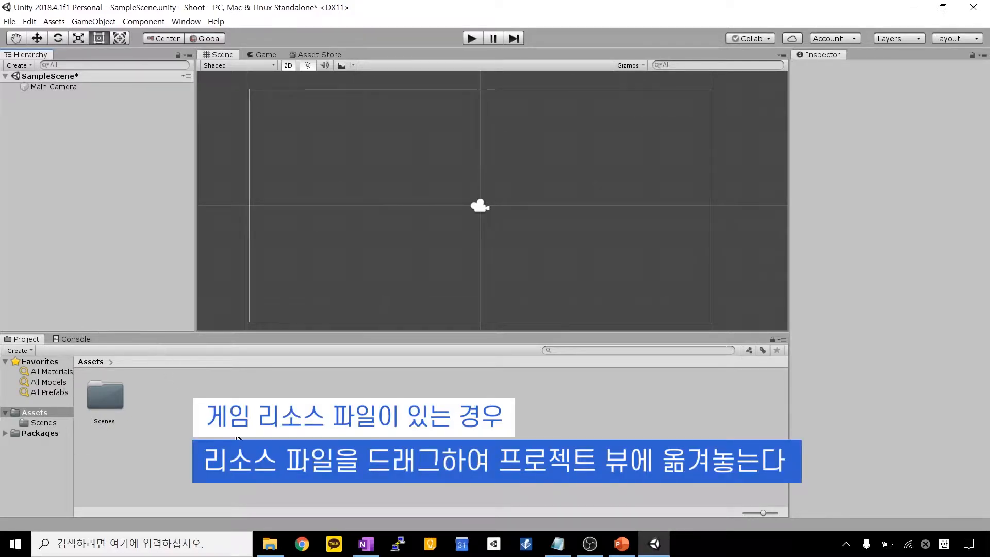
Step: Copy the four Red_A_Frame PNG images from the sprite folder in File Explorer into the project's Assets folder
click(266, 552)
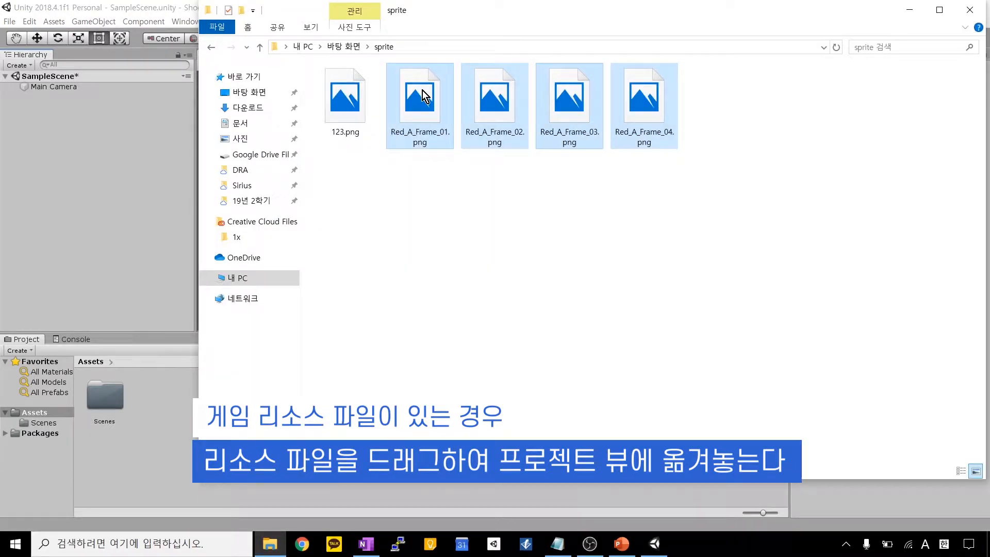
drag(423, 96, 142, 435)
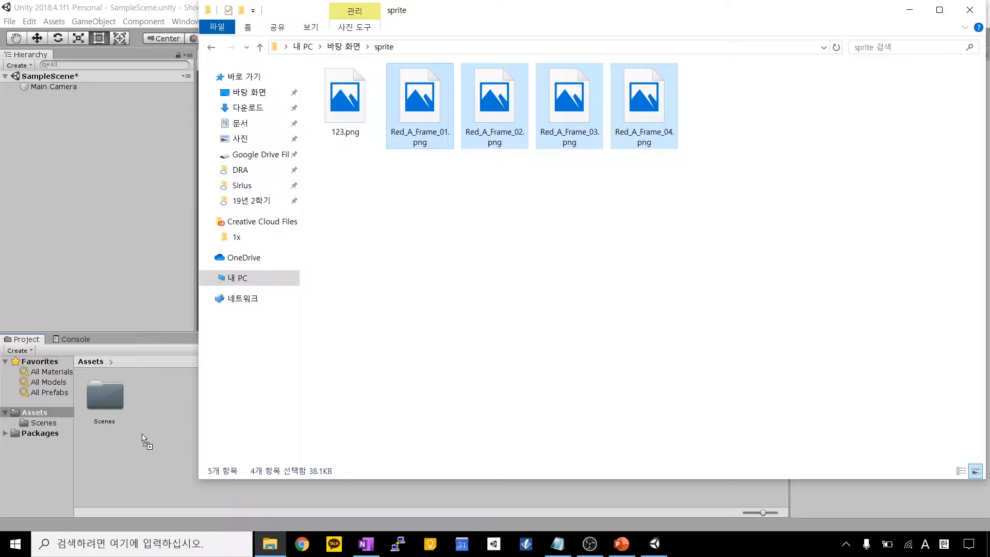
drag(143, 436, 141, 449)
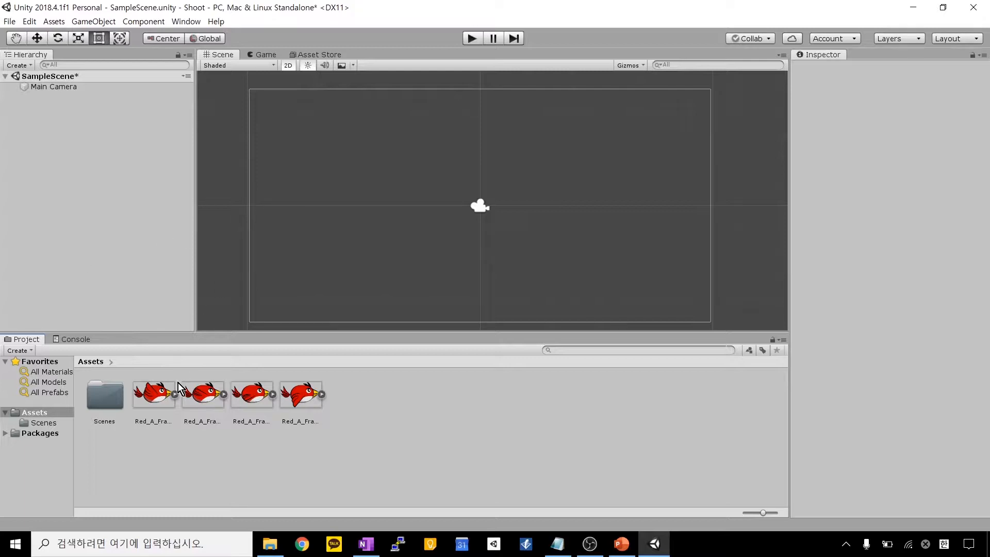
Step: Delete the four Red_A_Frame images from the project's Assets folder
click(156, 407)
shift+click(305, 401)
right_click(306, 401)
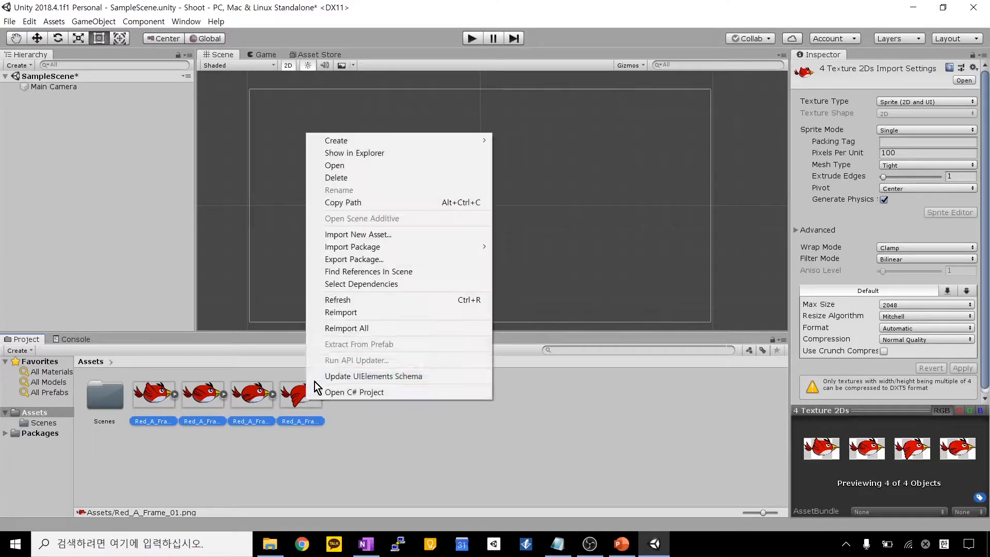
click(354, 179)
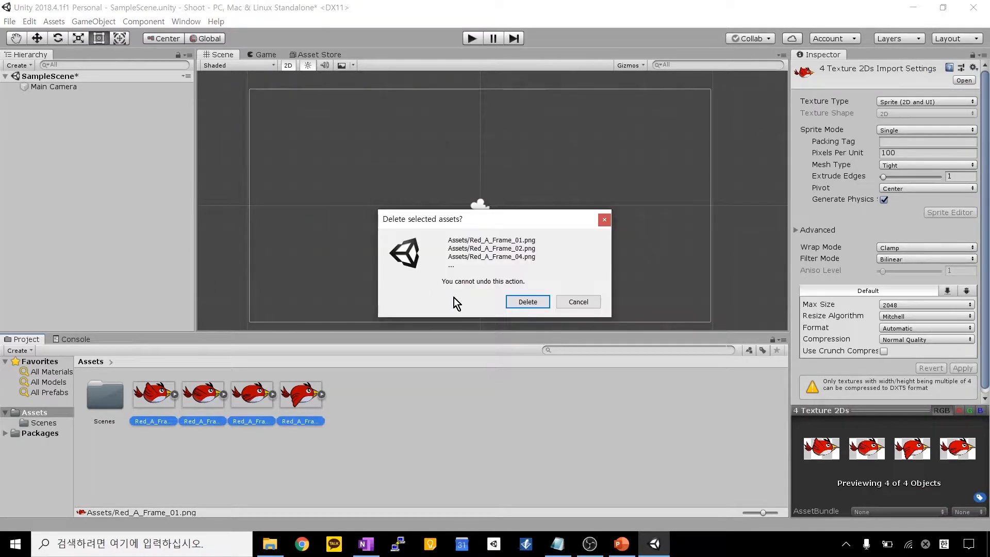
click(518, 302)
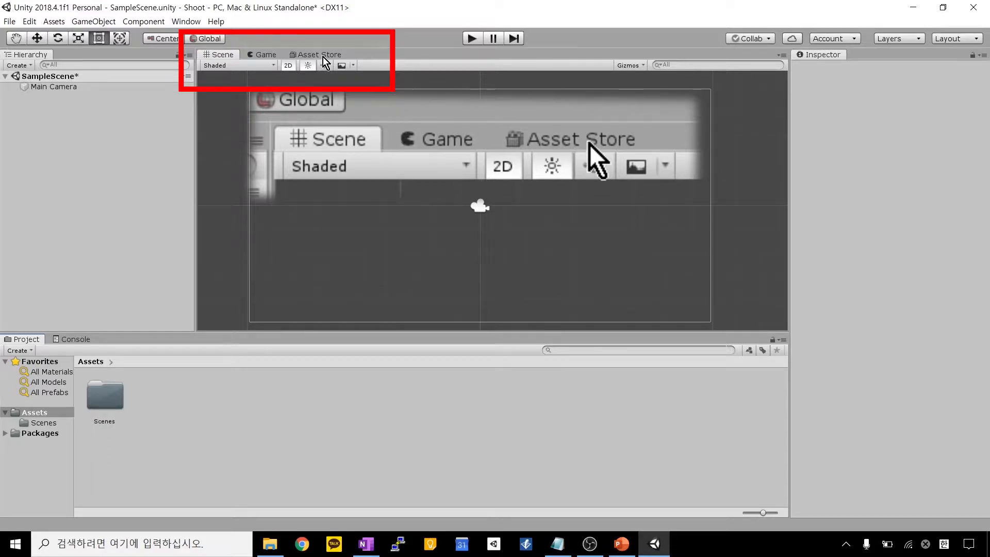
Step: Search the Asset Store for "robot shooting game"
click(307, 54)
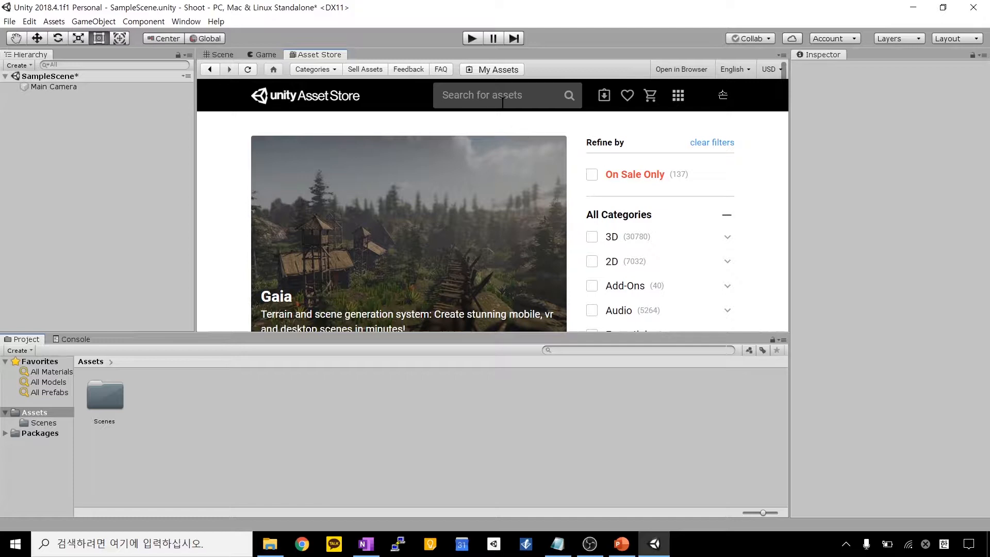
click(485, 97)
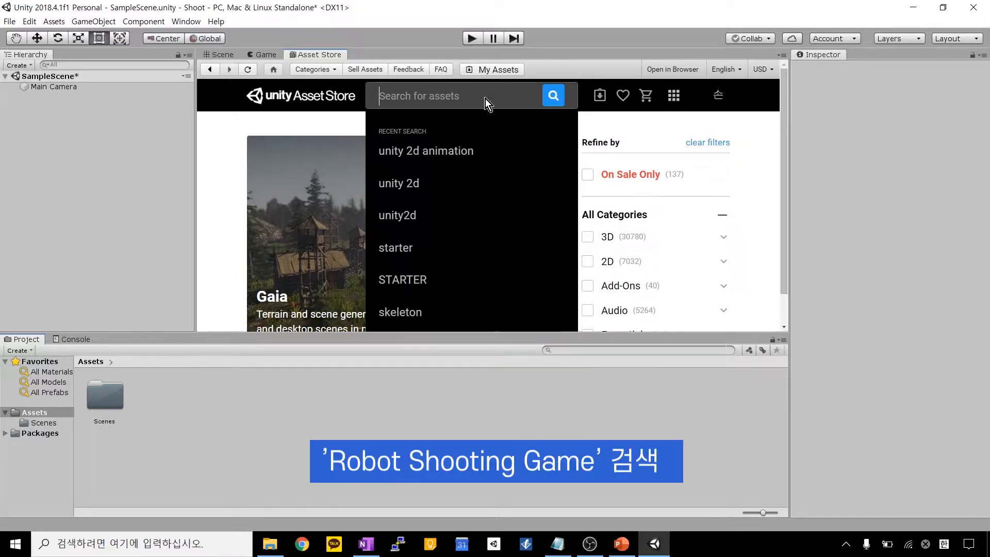
text(ro)
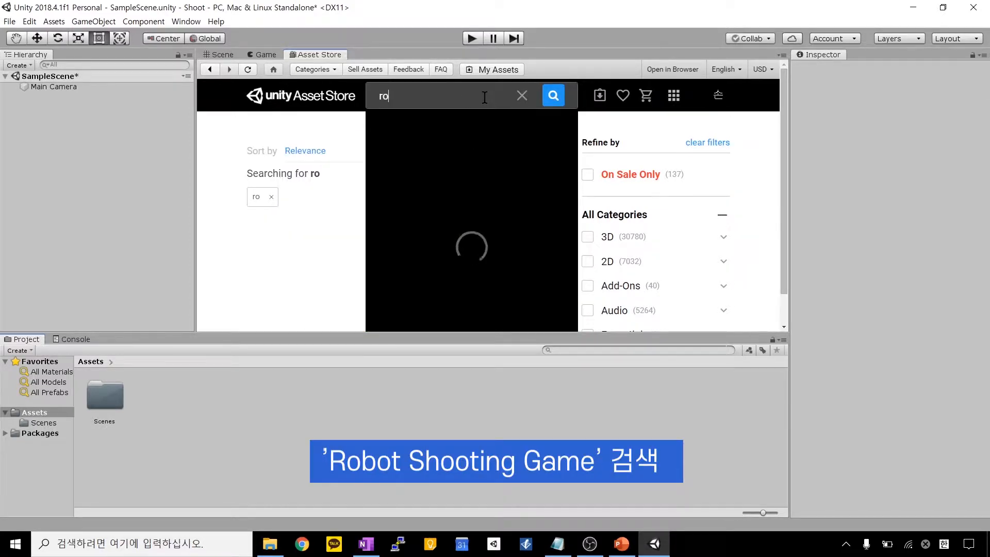
text(bot sho)
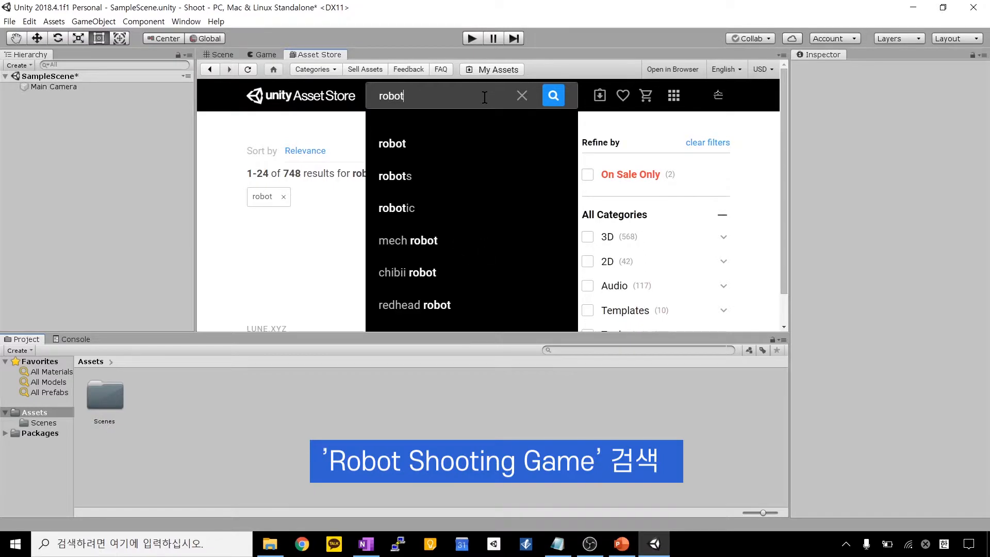
text(o)
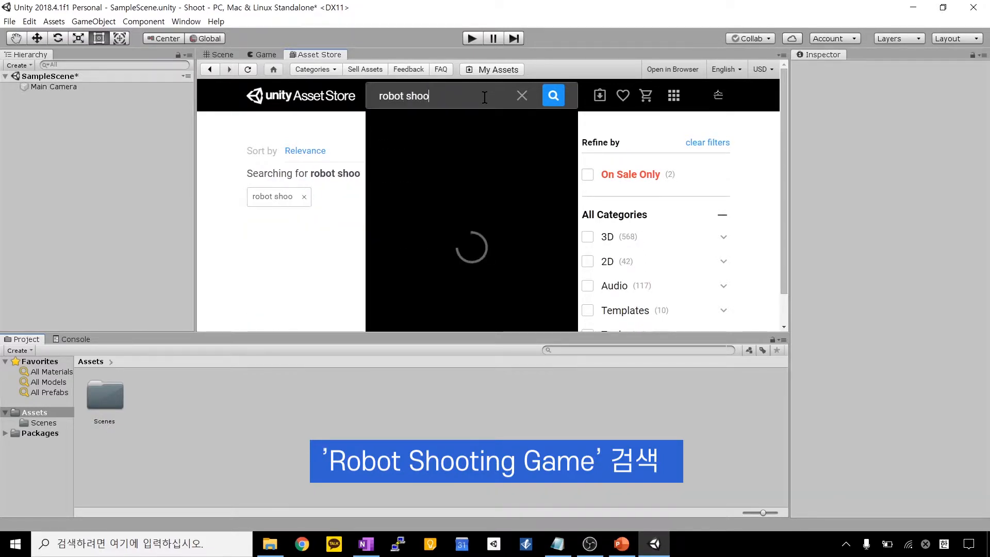
text(ting game)
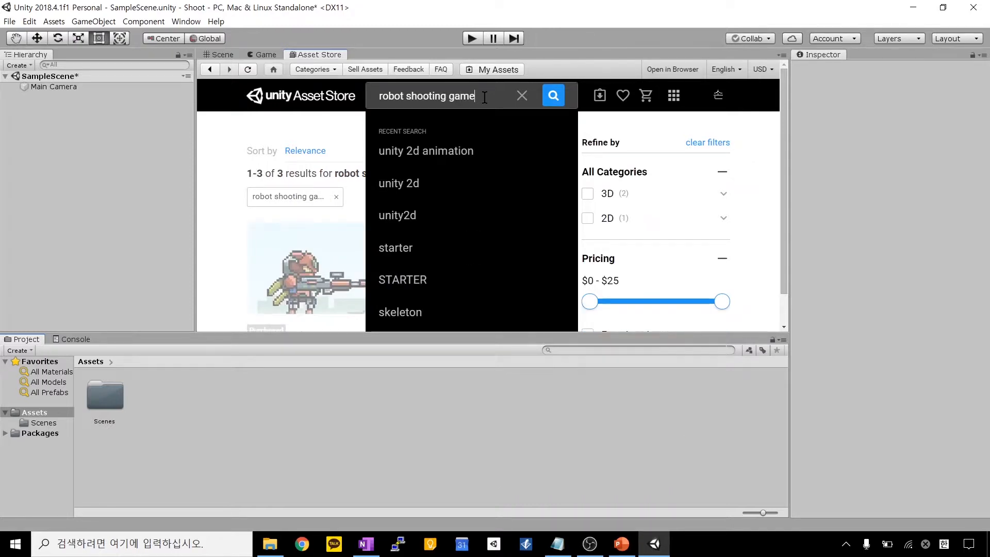
key(Return)
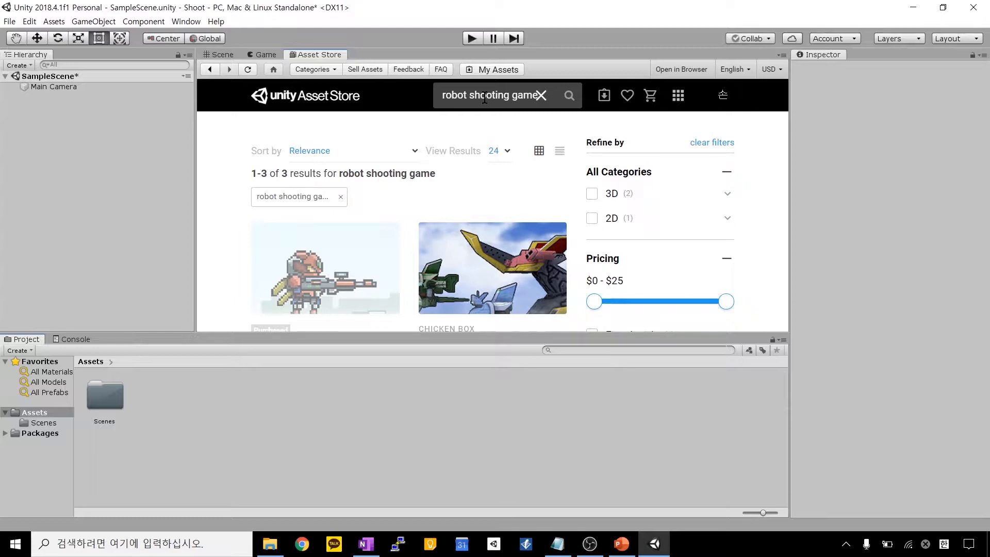
Step: Look through the search results and open the Robot Shooting Game Sprite (Free) asset page
scroll(431, 191, down, 1)
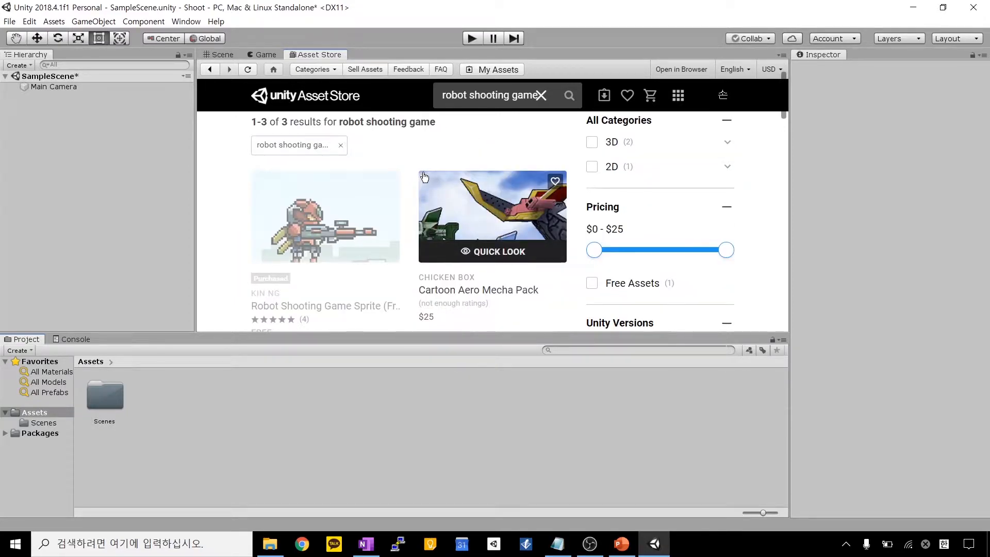
scroll(420, 177, down, 4)
scroll(398, 195, up, 3)
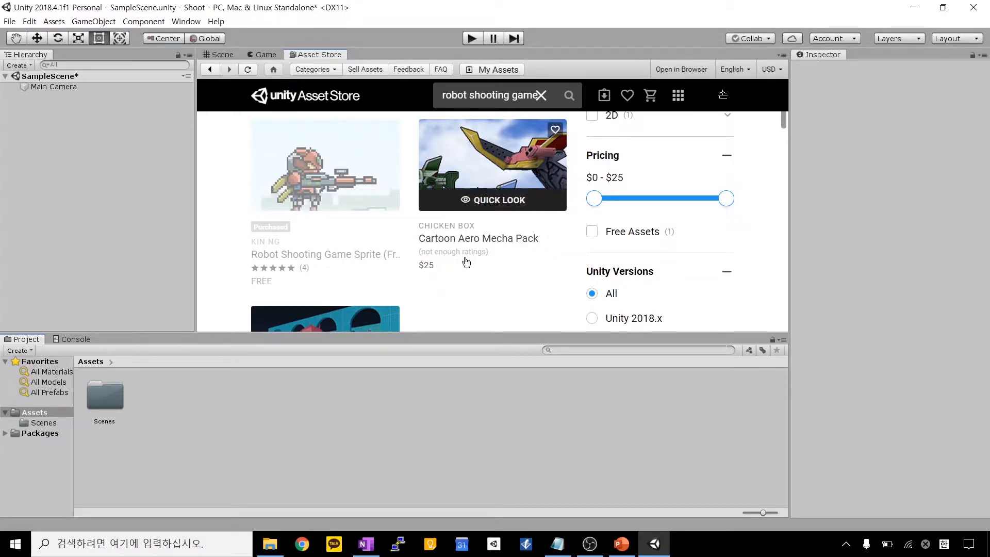
scroll(428, 260, up, 2)
scroll(431, 263, down, 2)
scroll(417, 253, up, 1)
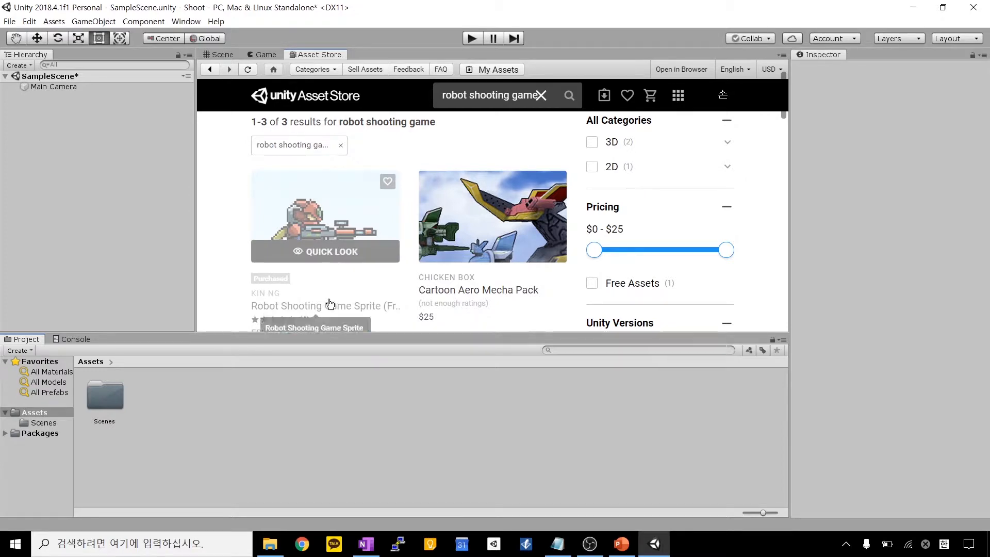
scroll(314, 289, down, 1)
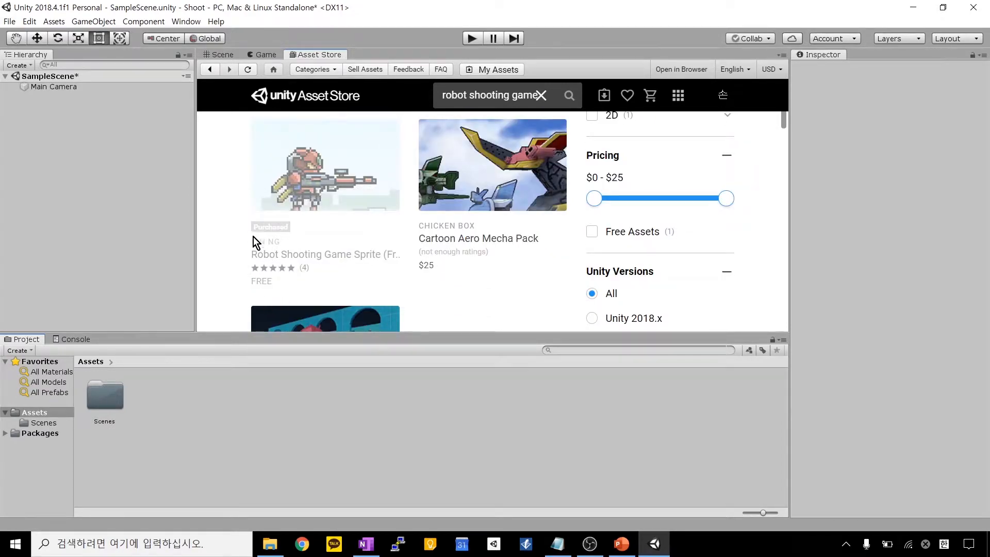
scroll(252, 238, up, 1)
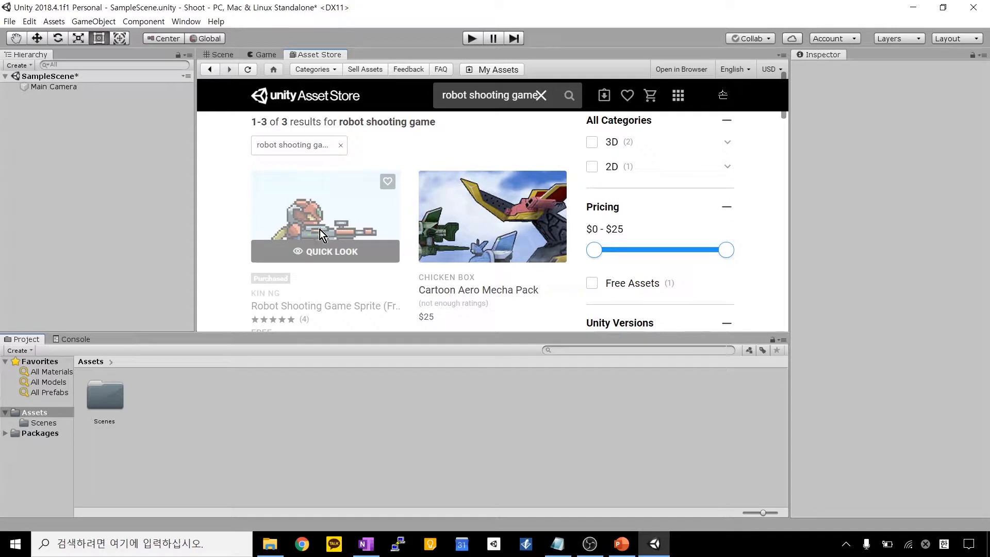
click(320, 230)
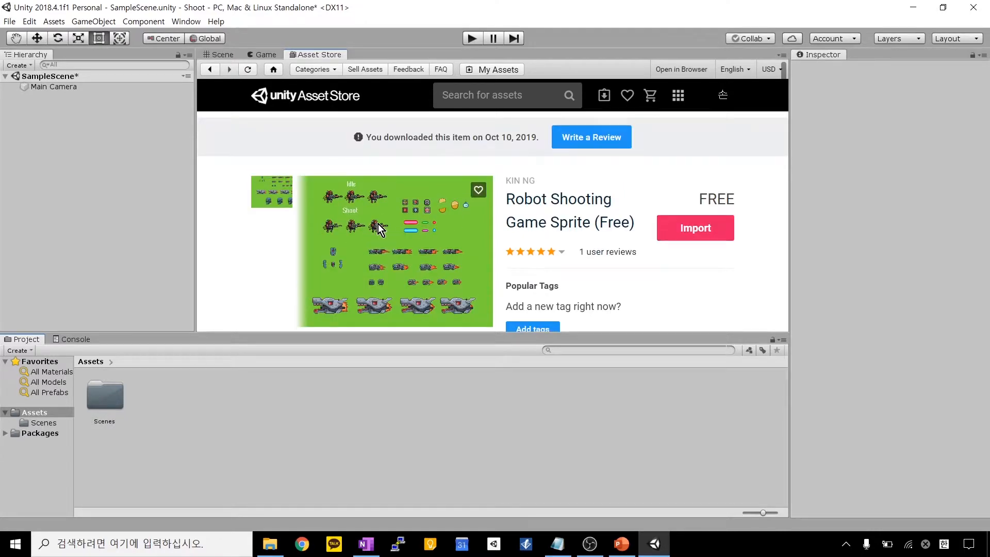
Step: Start importing the Robot Shooting Game Sprite package and move its import window away from the screen corner
scroll(379, 229, down, 2)
scroll(429, 236, up, 1)
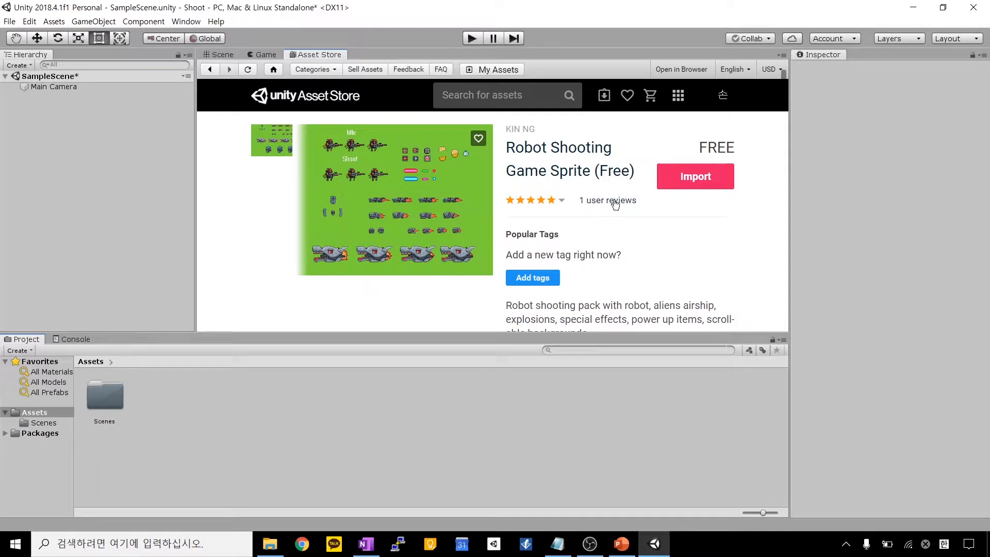
click(679, 182)
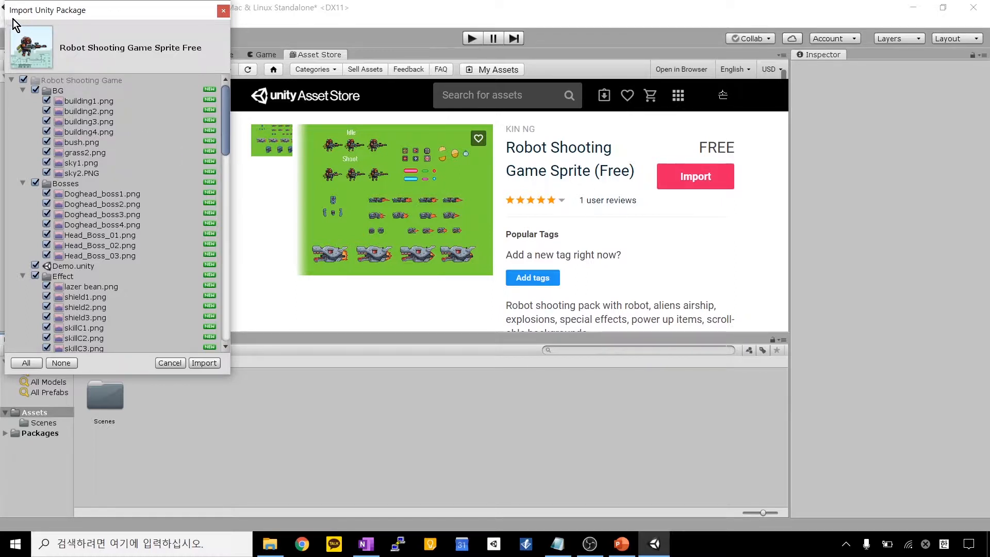
drag(11, 20, 660, 35)
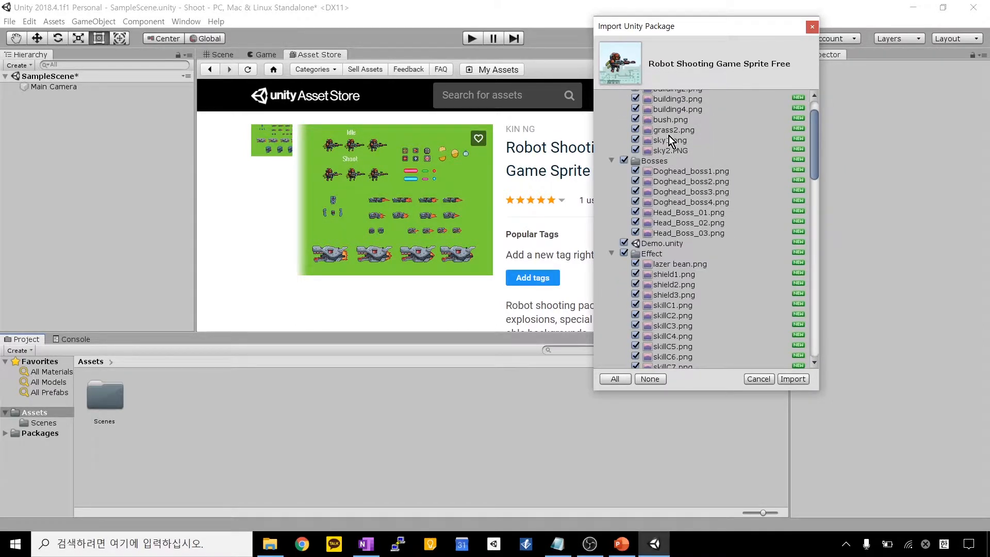
Step: Examine the package's file list, from the BG and Bosses folders down to the Robot folder, keeping every item included
scroll(666, 154, down, 2)
scroll(676, 183, down, 10)
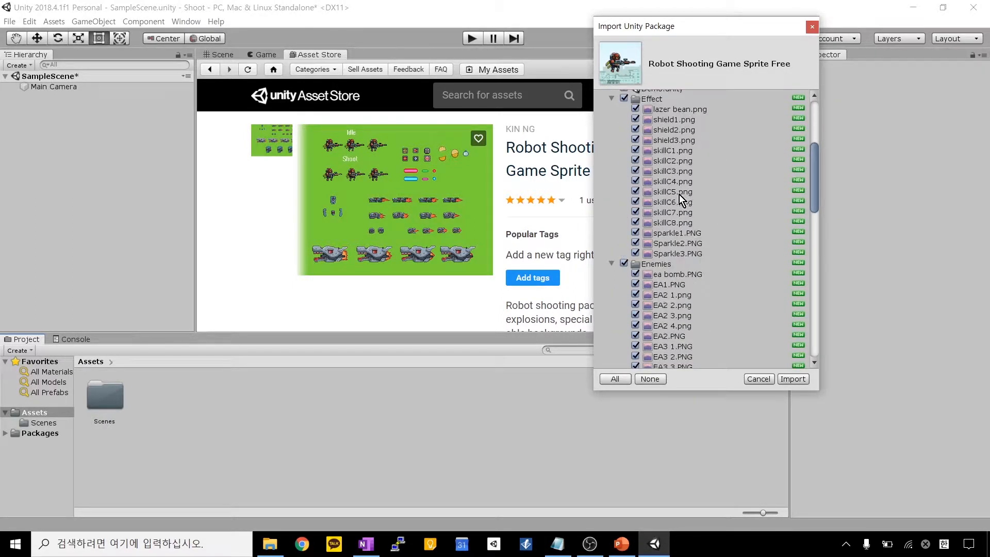
scroll(665, 232, down, 20)
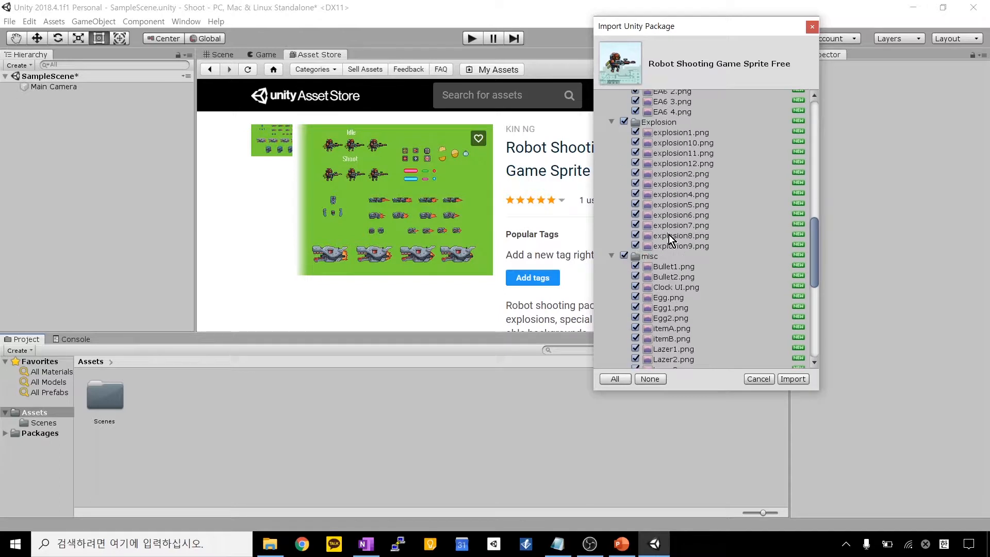
scroll(652, 242, up, 20)
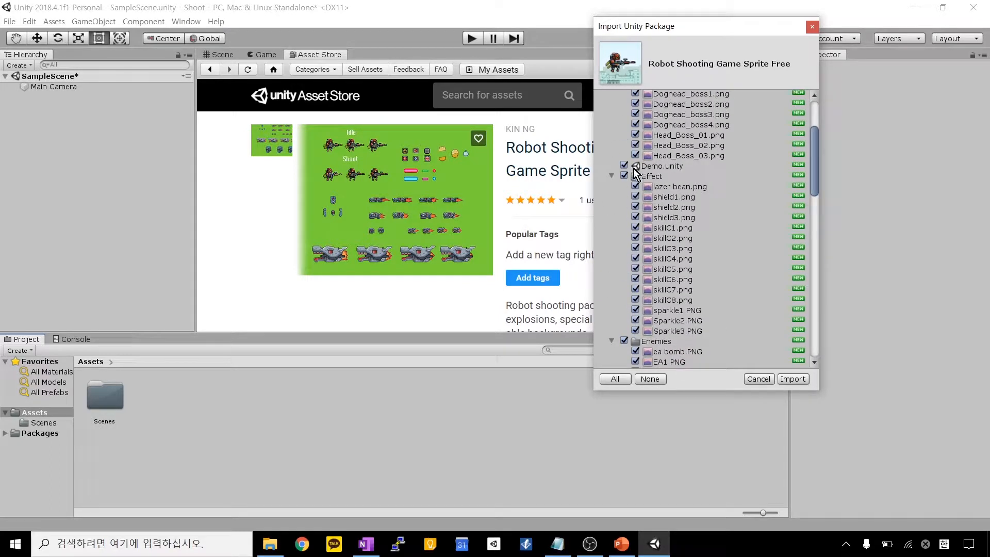
click(625, 165)
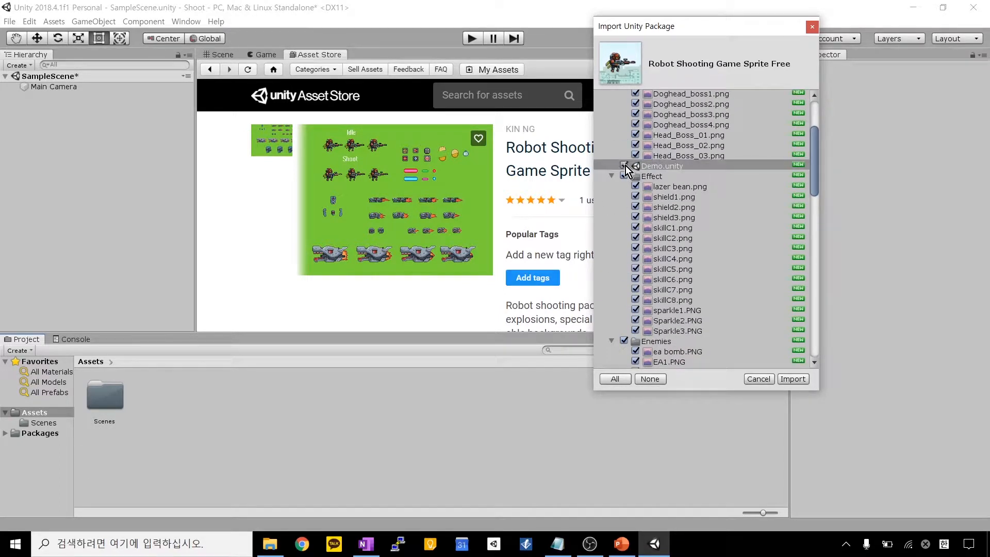
scroll(686, 185, down, 15)
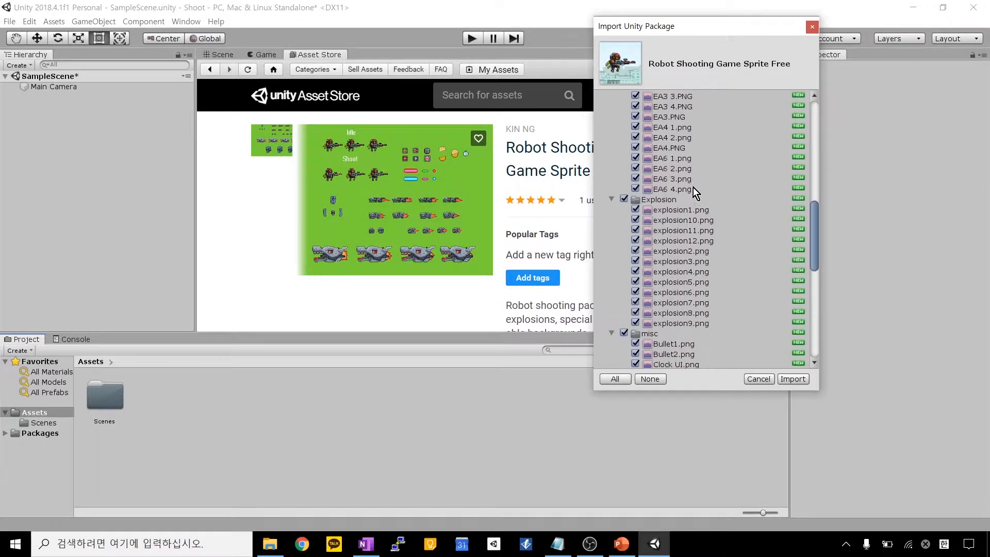
scroll(706, 256, down, 5)
scroll(707, 255, up, 10)
scroll(711, 255, up, 10)
scroll(716, 253, up, 5)
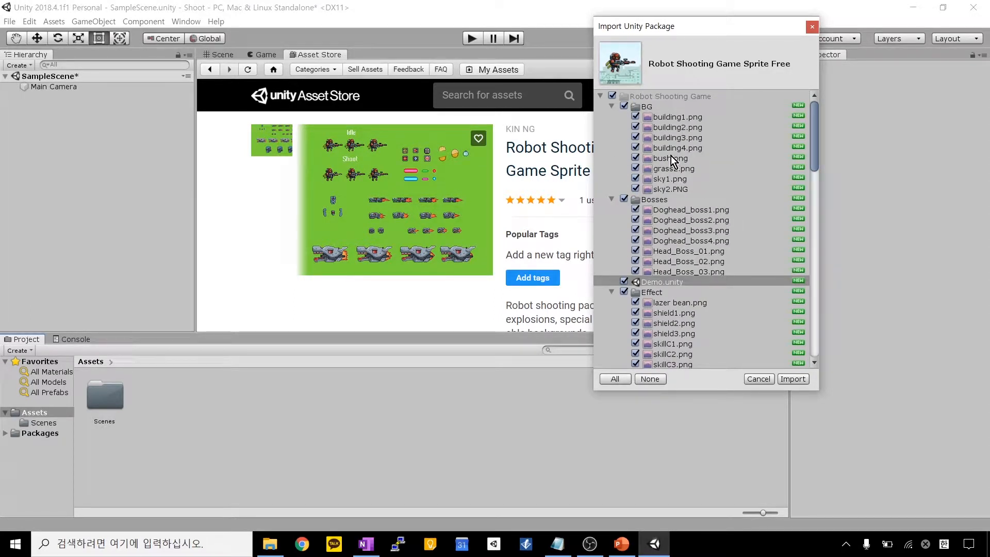
scroll(759, 277, down, 10)
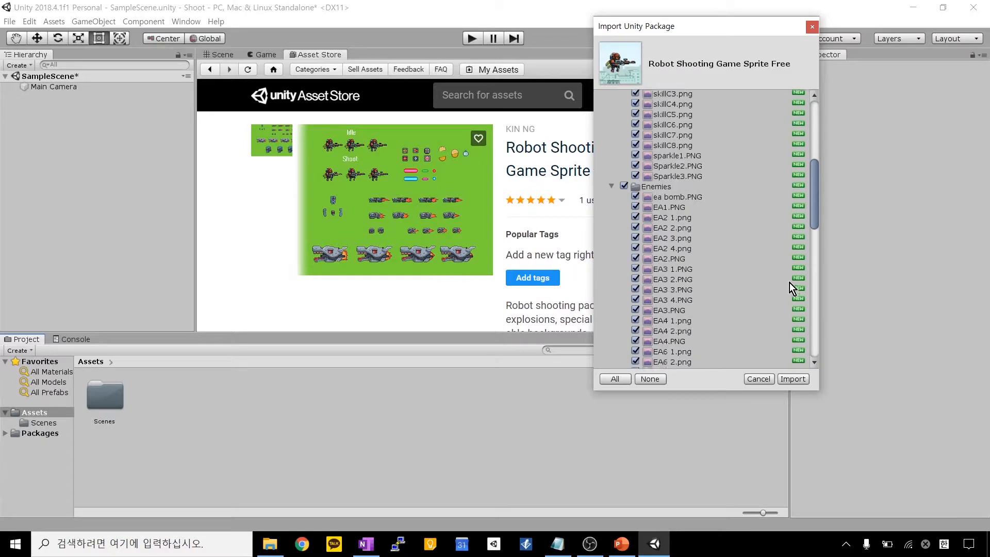
scroll(791, 283, down, 5)
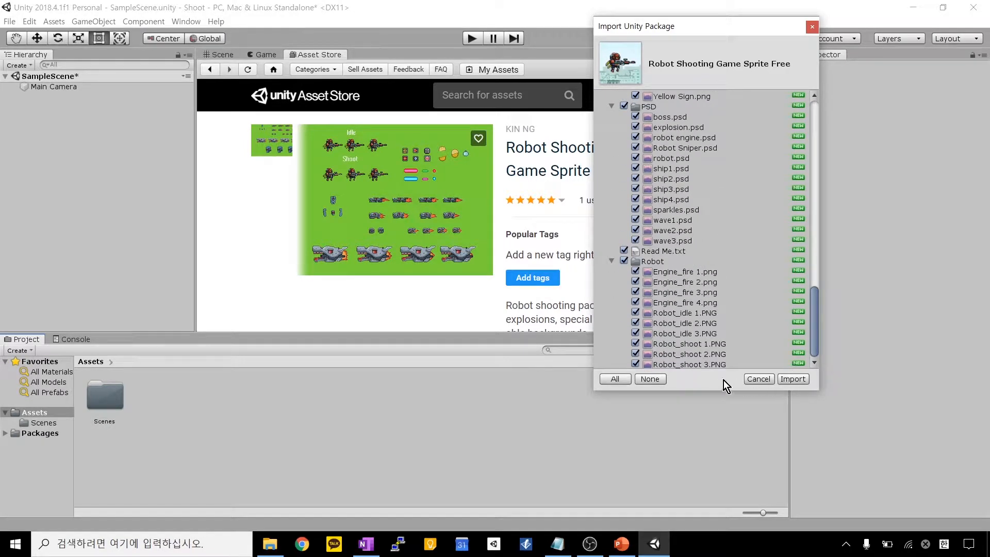
Step: Import the complete Robot Shooting Game Sprite package and open its Robot folder in the project assets
click(794, 381)
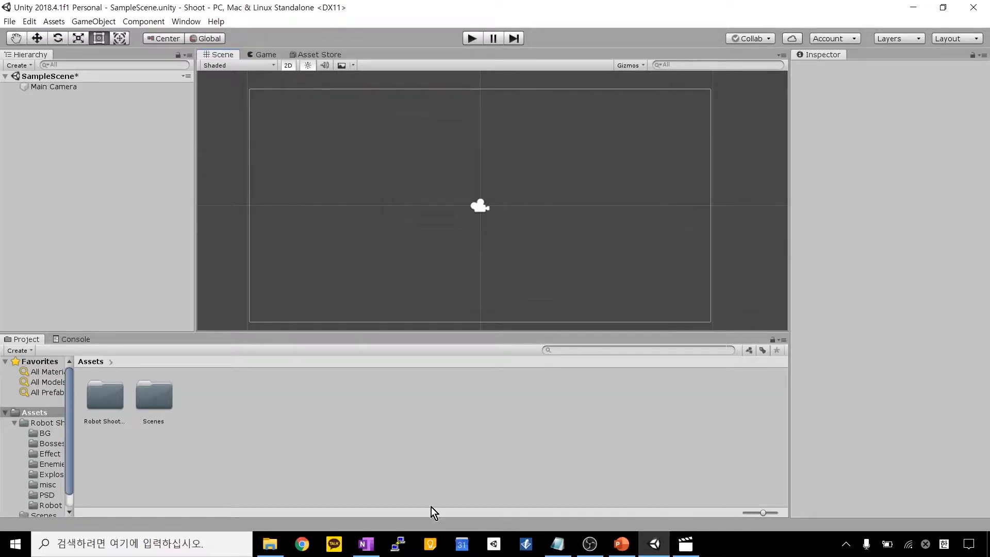
double_click(106, 400)
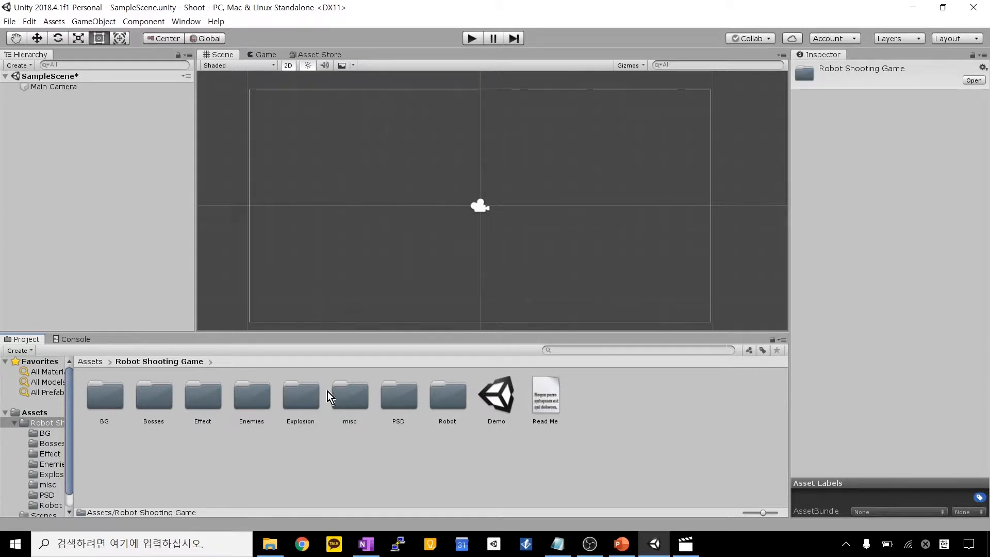
double_click(447, 396)
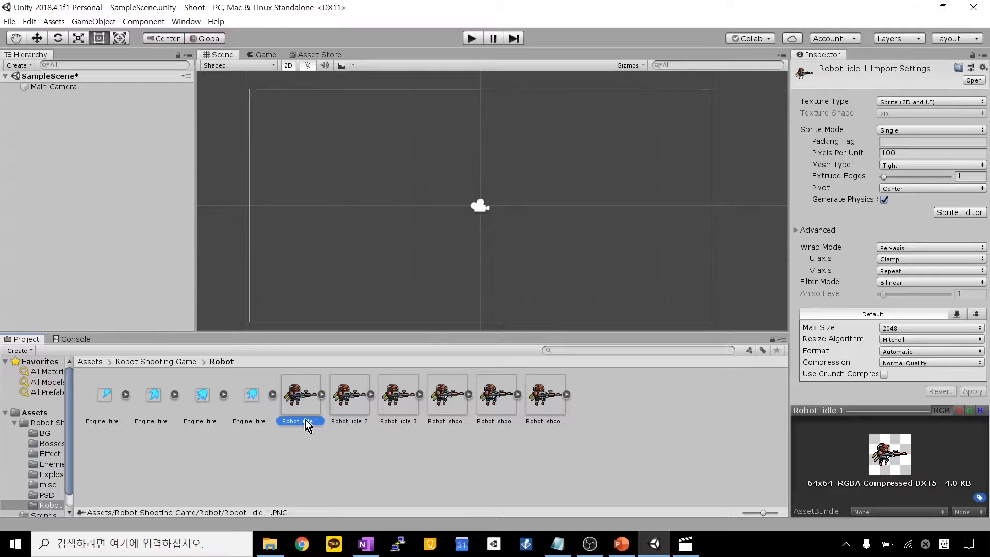
Step: Place the Robot_idle 1 sprite in the scene above and left of the camera, at about X -4.53, Y 3.27
drag(305, 420, 374, 130)
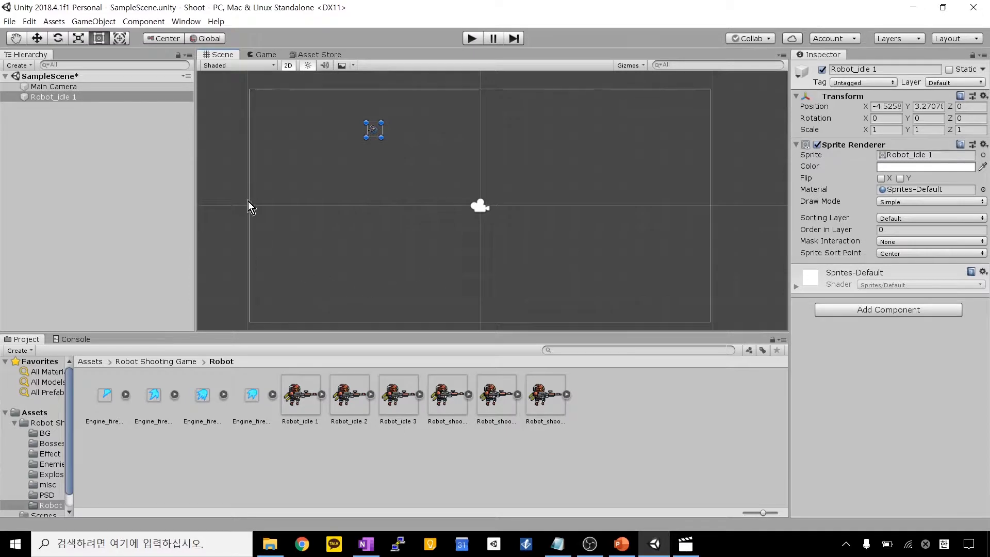
click(175, 242)
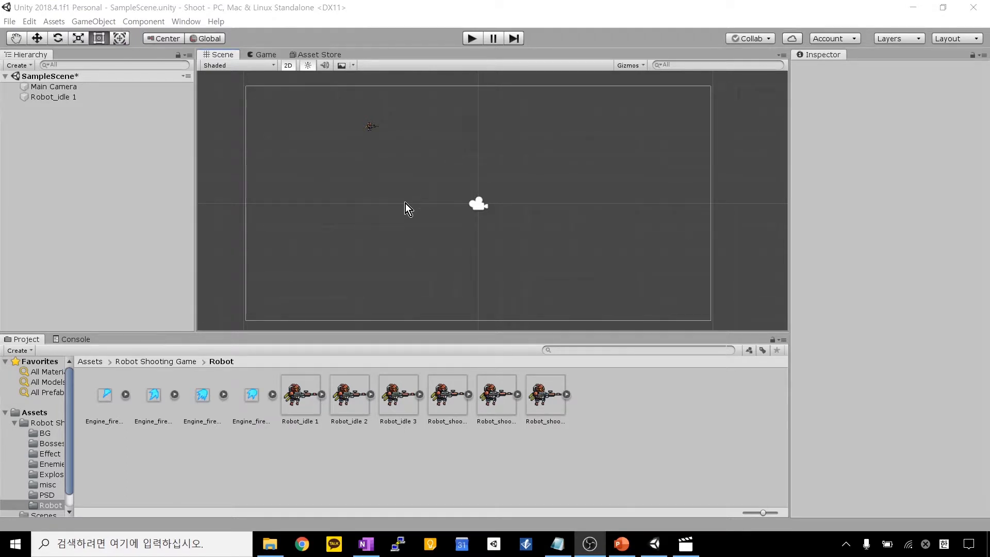
Step: Set the Robot_idle 1 object's Scale to 2 on both X and Y
click(371, 132)
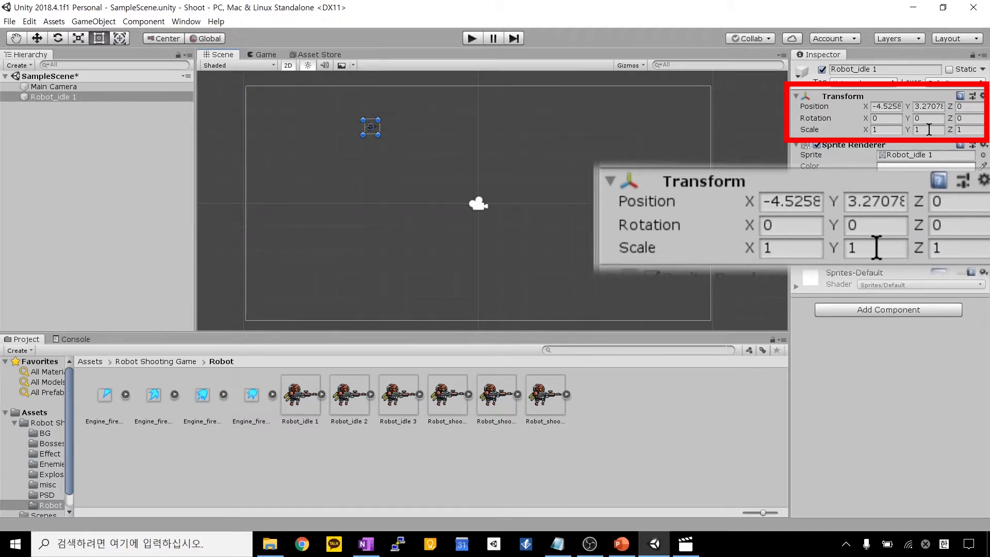
click(885, 129)
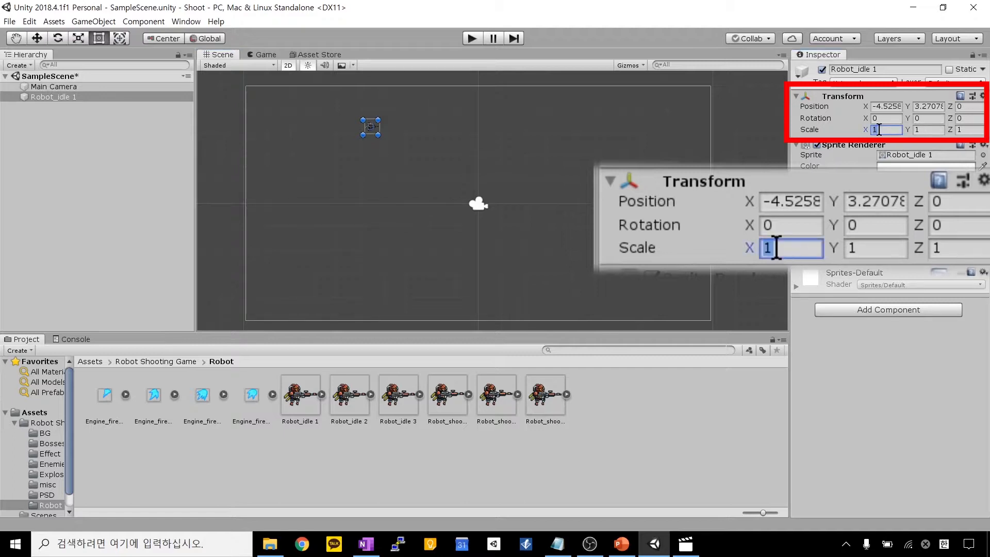
click(926, 129)
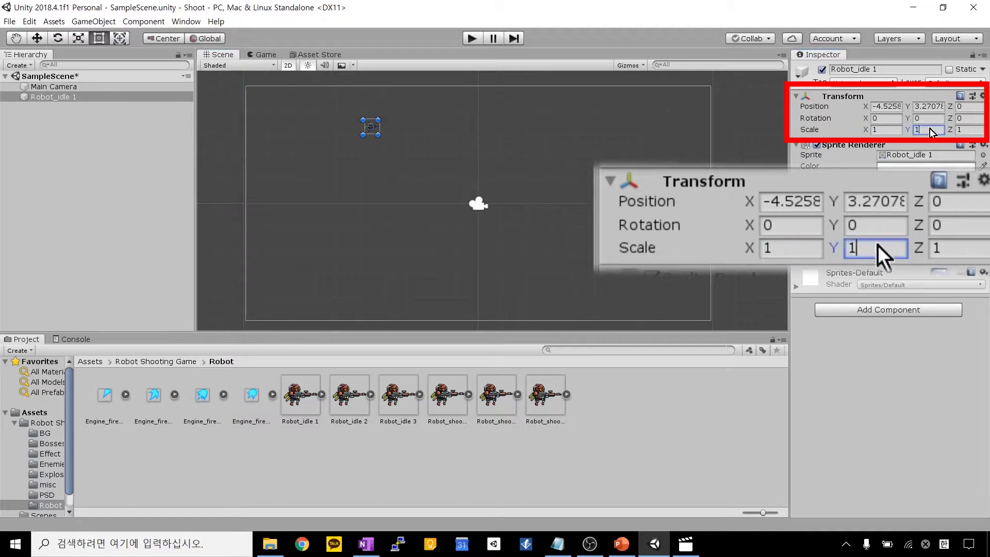
click(892, 129)
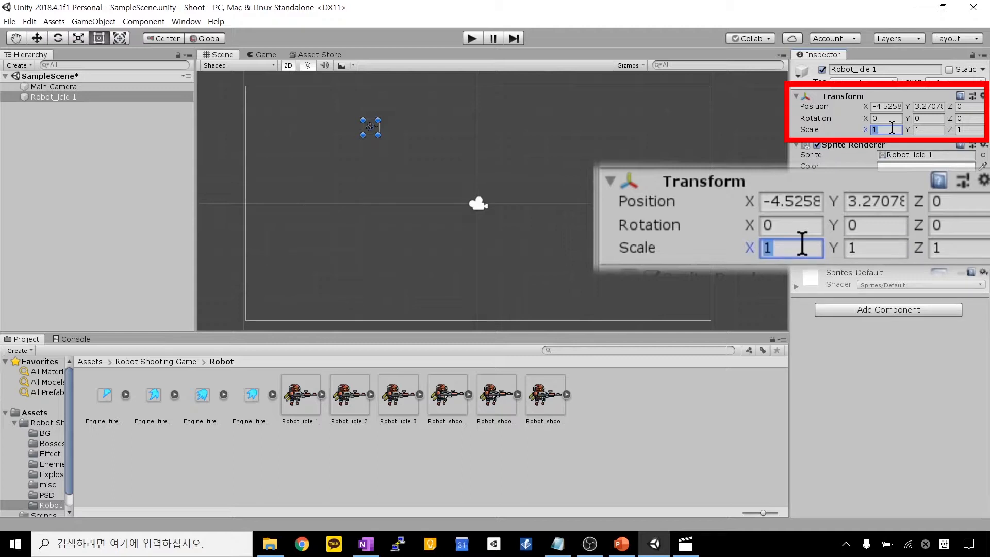
text(2)
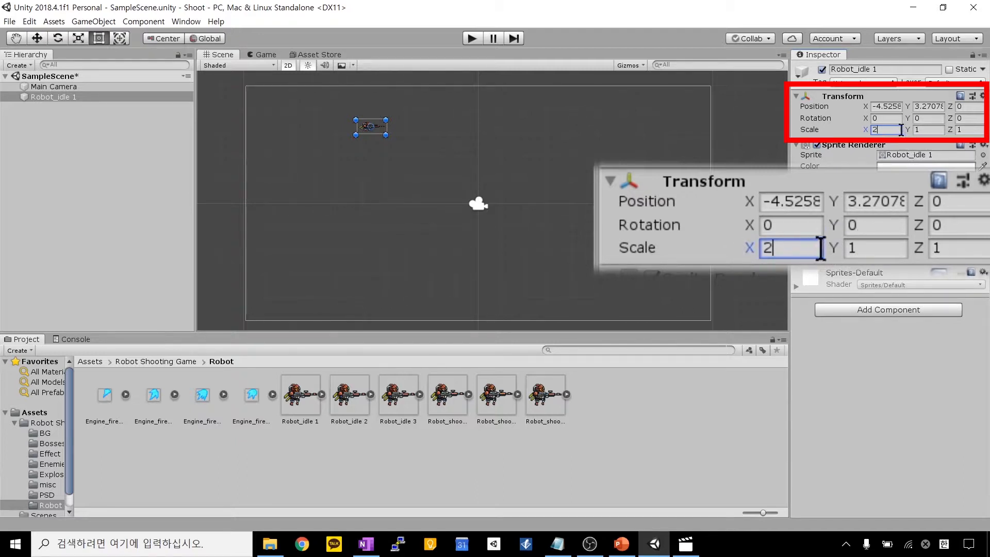
click(923, 129)
key(BackSpace)
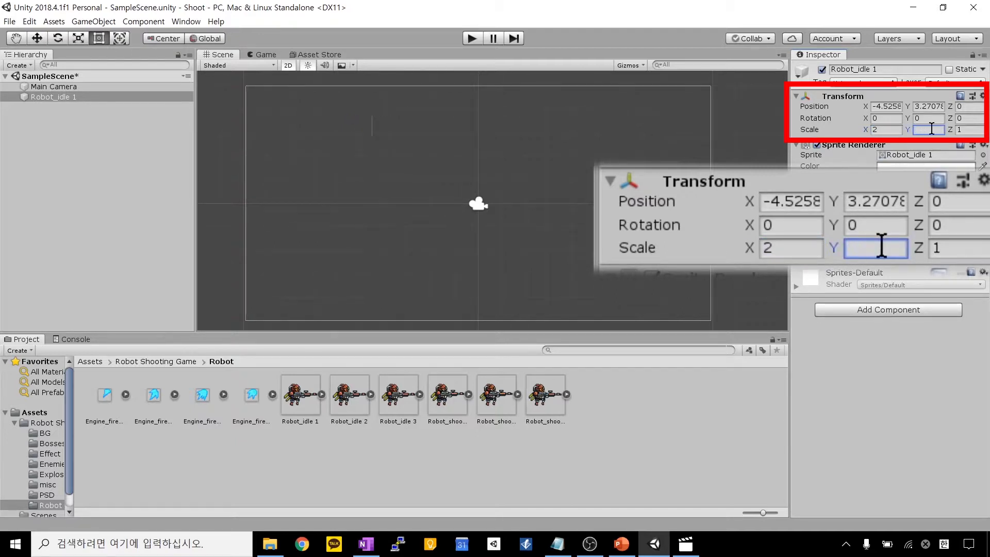
text(2)
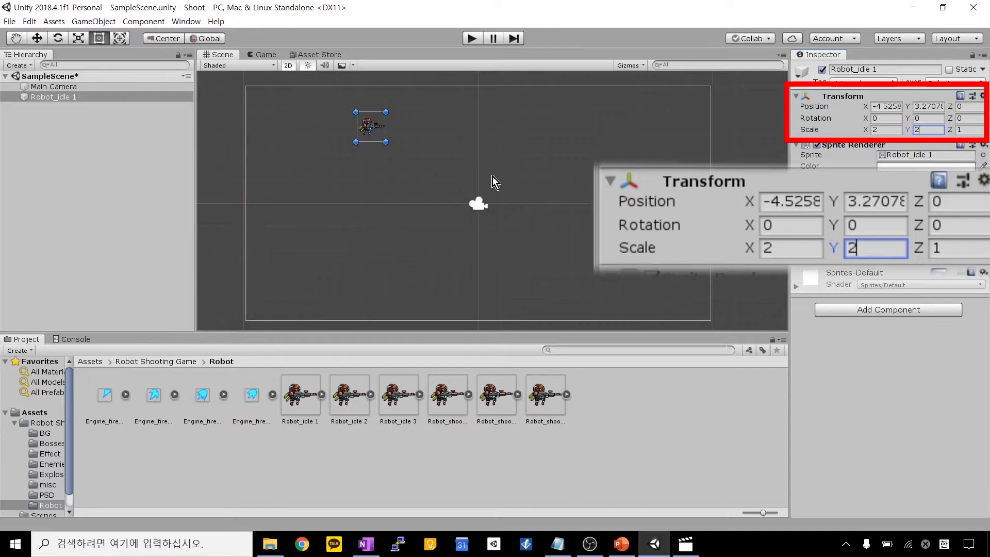
Step: Set the robot's Position X to 0
click(894, 106)
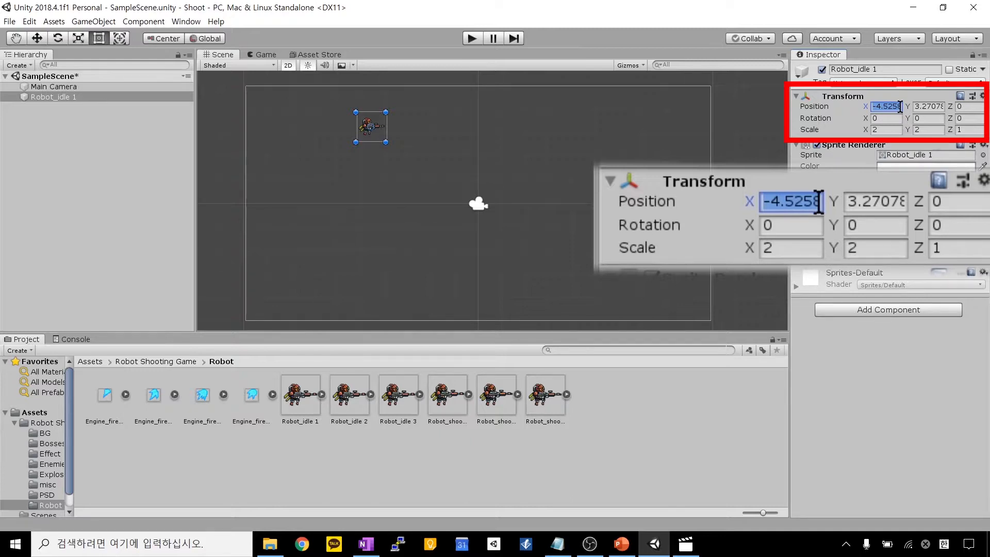
text(0)
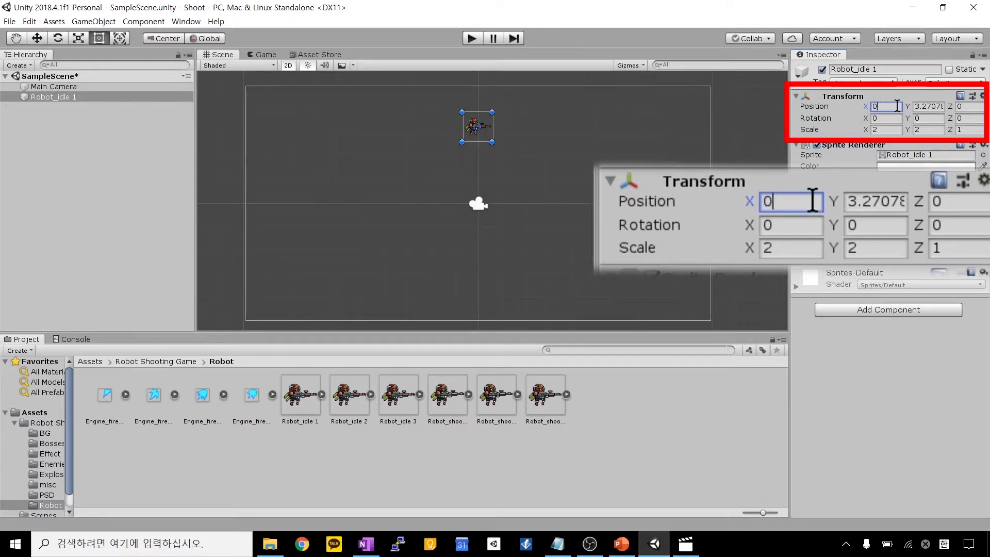
Step: Try a series of positive and negative Position X values on the robot, such as 9 and -2, and return it to 0
key(BackSpace)
text(4)
key(BackSpace)
text(5)
key(BackSpace)
text(6)
key(BackSpace)
text(7)
key(BackSpace)
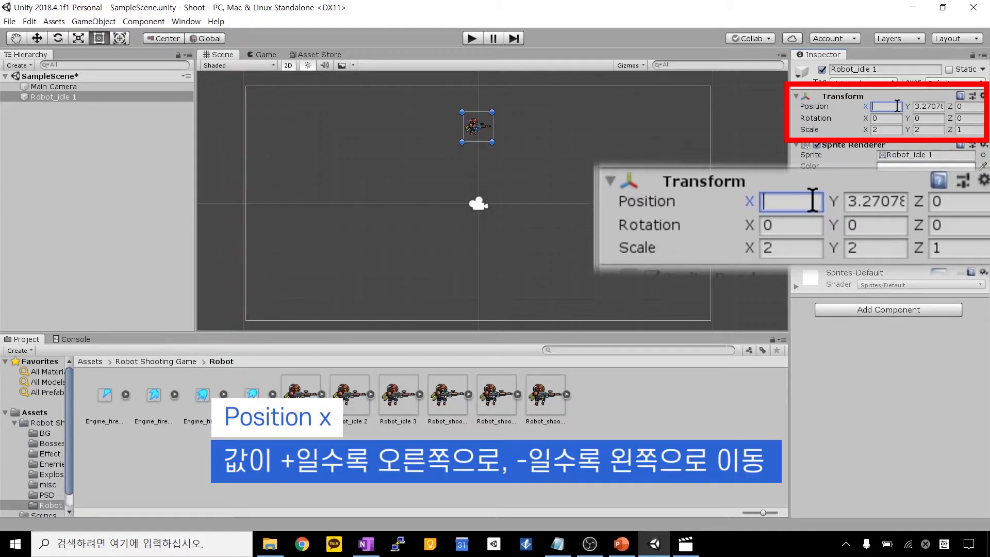
text(8)
key(BackSpace)
text(9)
key(BackSpace)
text(-1)
key(BackSpace)
text(-2)
key(BackSpace)
key(BackSpace)
text(2)
key(BackSpace)
text(3)
key(BackSpace)
text(4)
key(BackSpace)
text(5)
key(BackSpace)
text(7)
key(BackSpace)
text(8)
key(BackSpace)
key(BackSpace)
text(0)
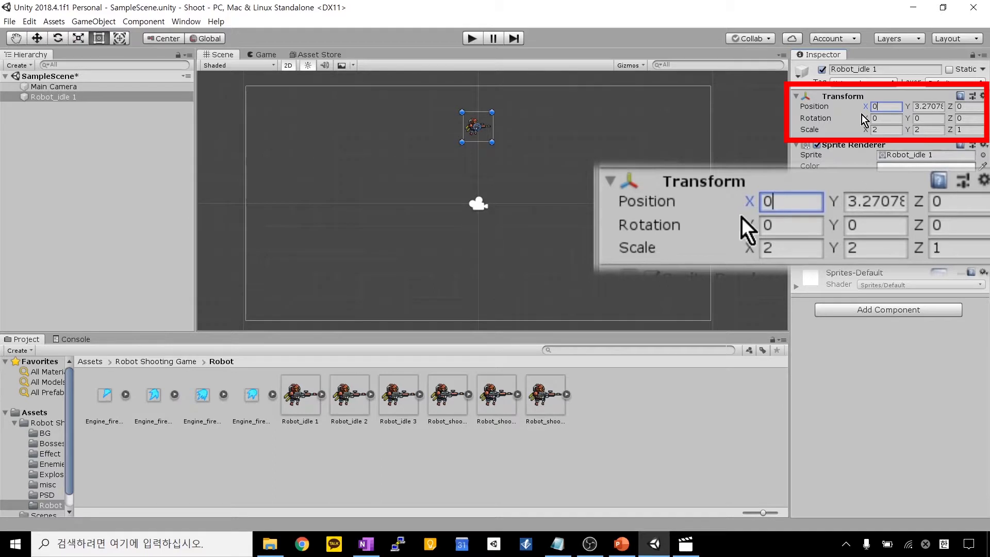
Step: Set the robot's Position Y to 0
click(936, 107)
text(0)
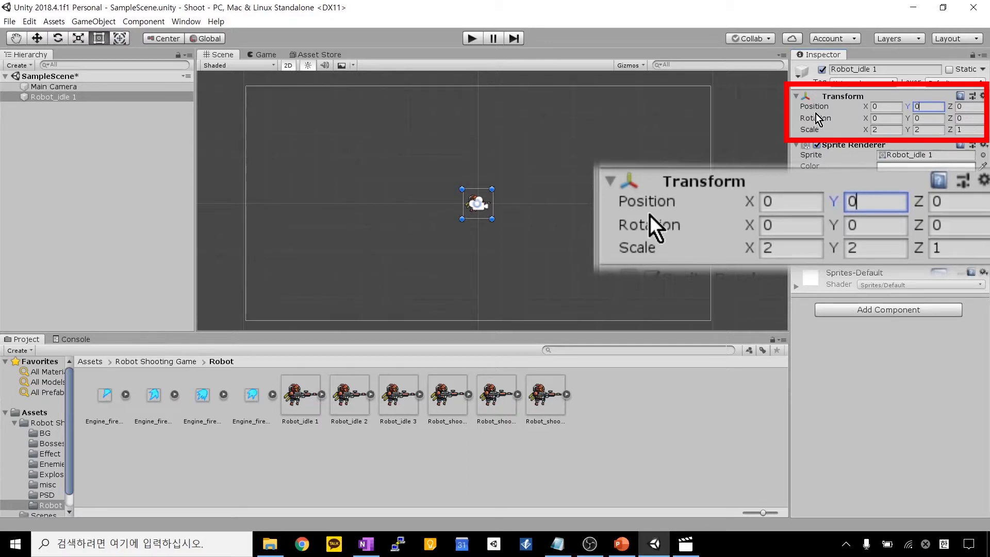
click(881, 107)
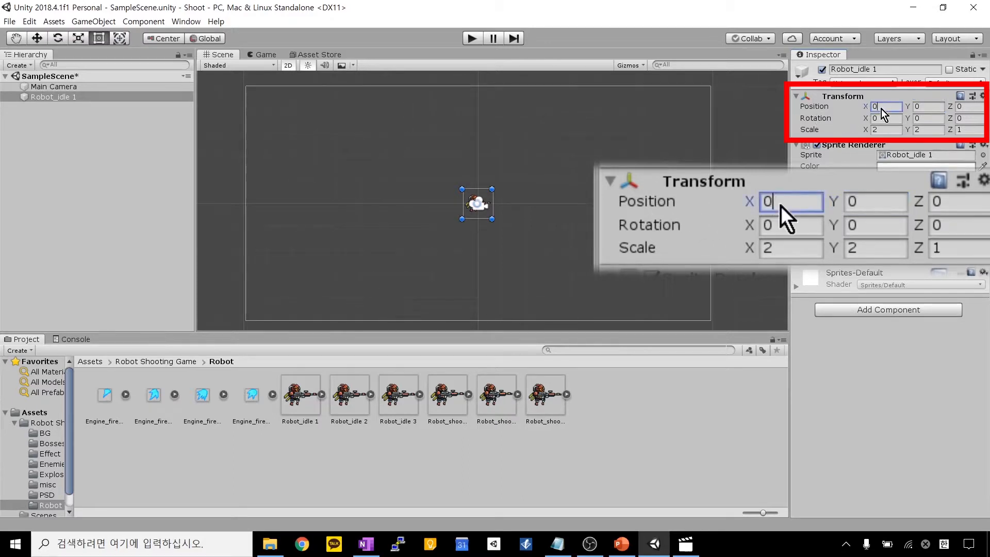
click(923, 107)
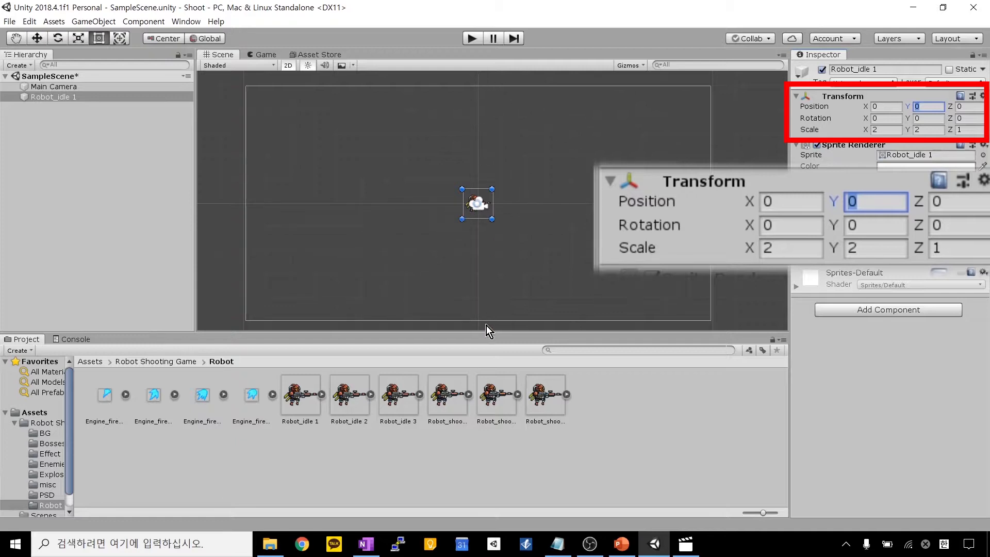
Step: Set the robot's Position Y to 3
click(928, 107)
key(BackSpace)
text(3)
click(549, 171)
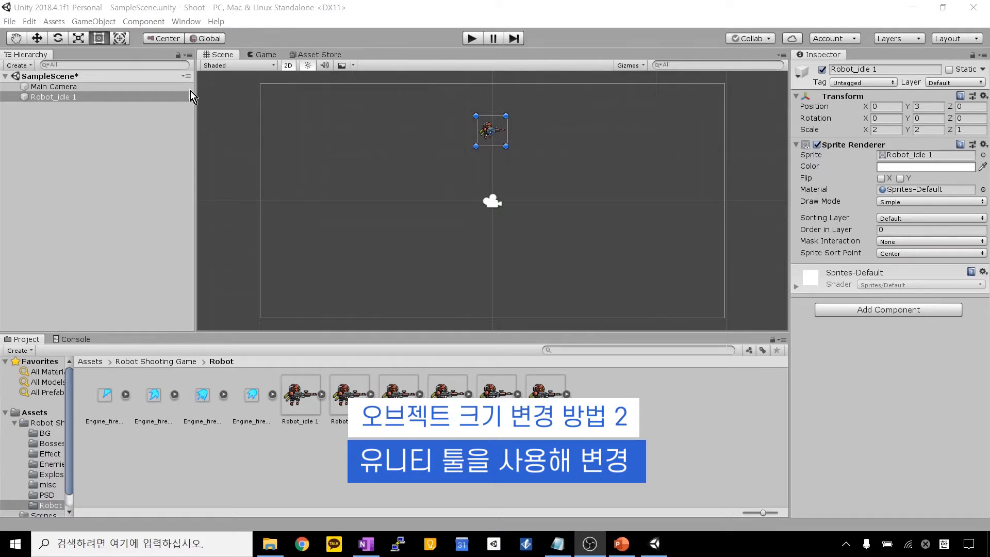
Step: Try panning the Scene view around the robot with the Hand tool
click(73, 12)
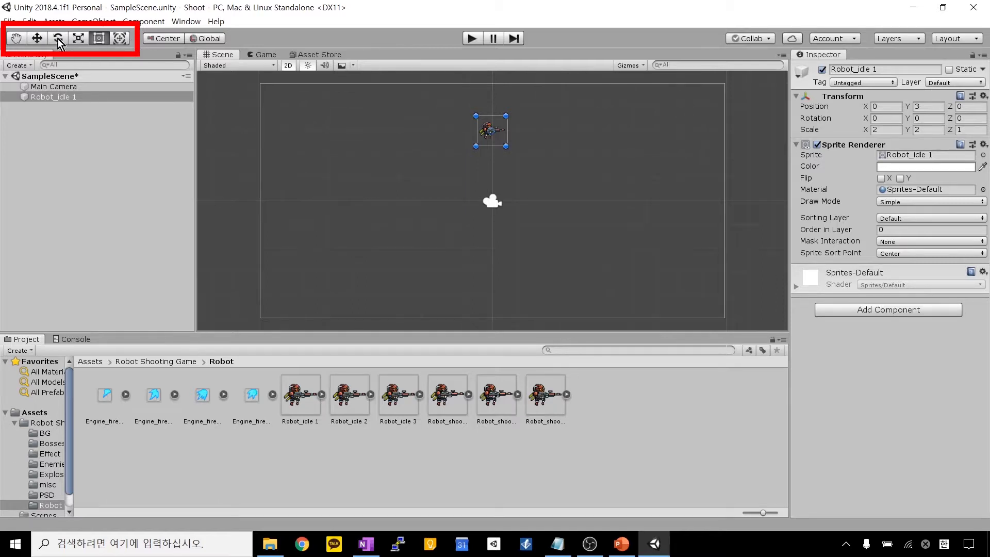
click(19, 43)
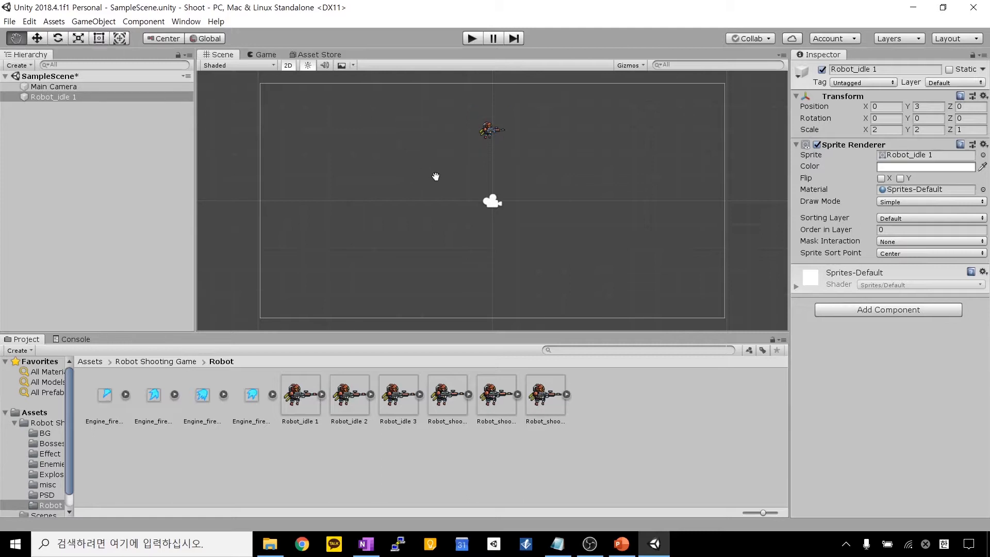
drag(385, 173, 623, 235)
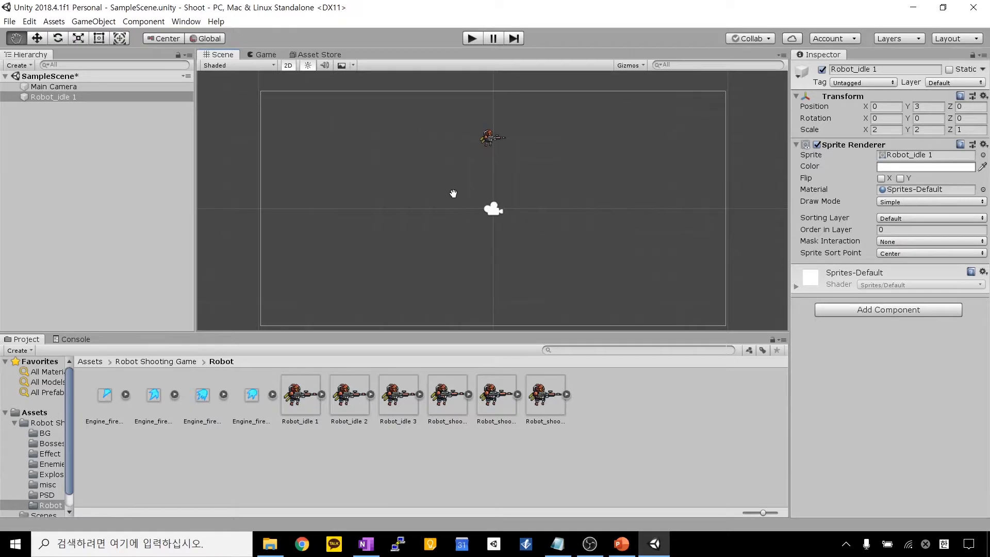
drag(453, 194, 546, 250)
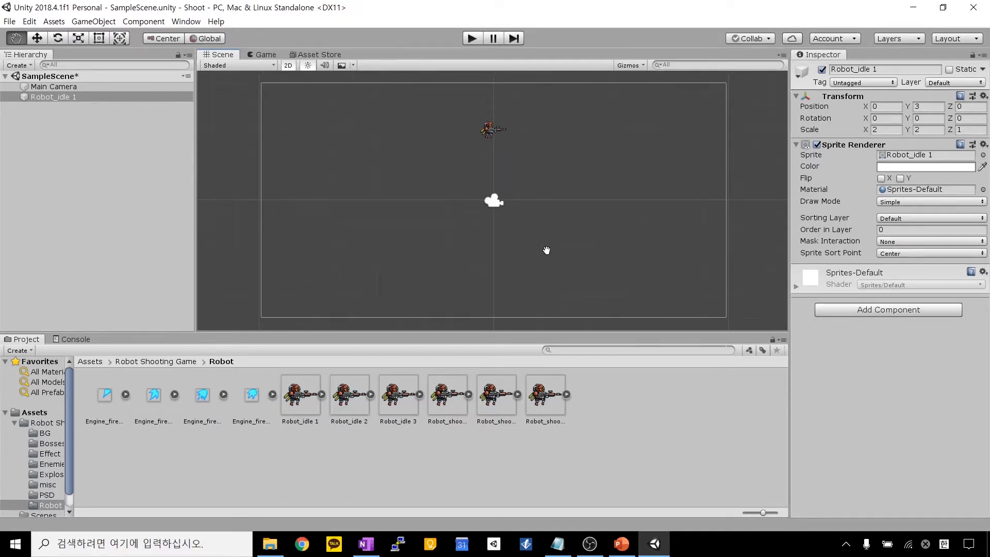
Step: Move the robot vertically and horizontally with the Move tool, leaving it at about X 0.22, Y 2.48
click(36, 40)
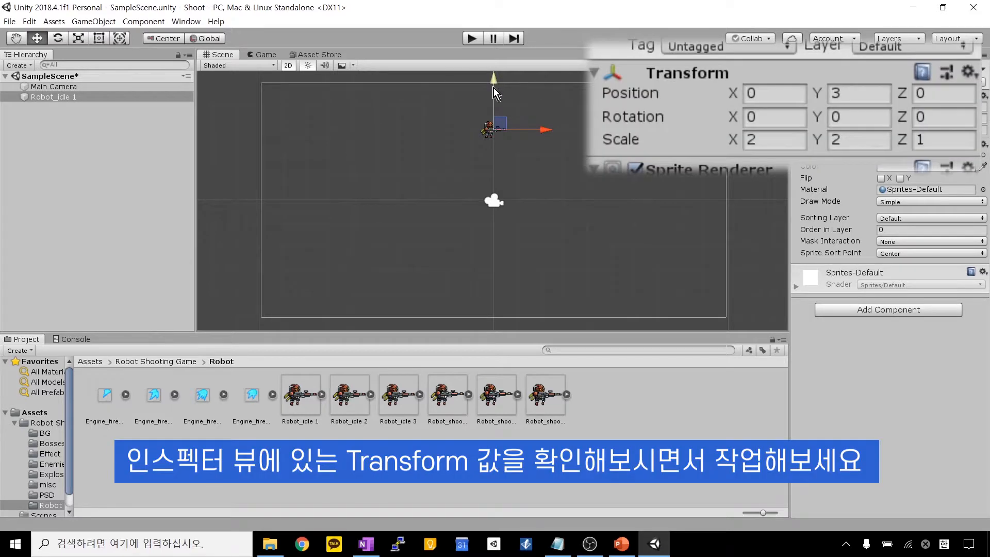
drag(493, 86, 491, 245)
drag(472, 187, 487, 100)
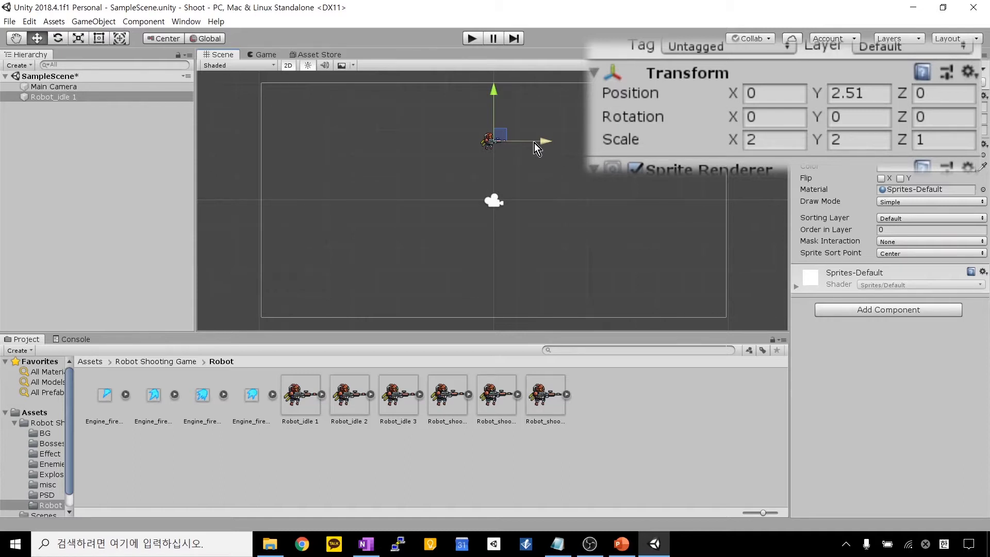
drag(534, 143, 649, 145)
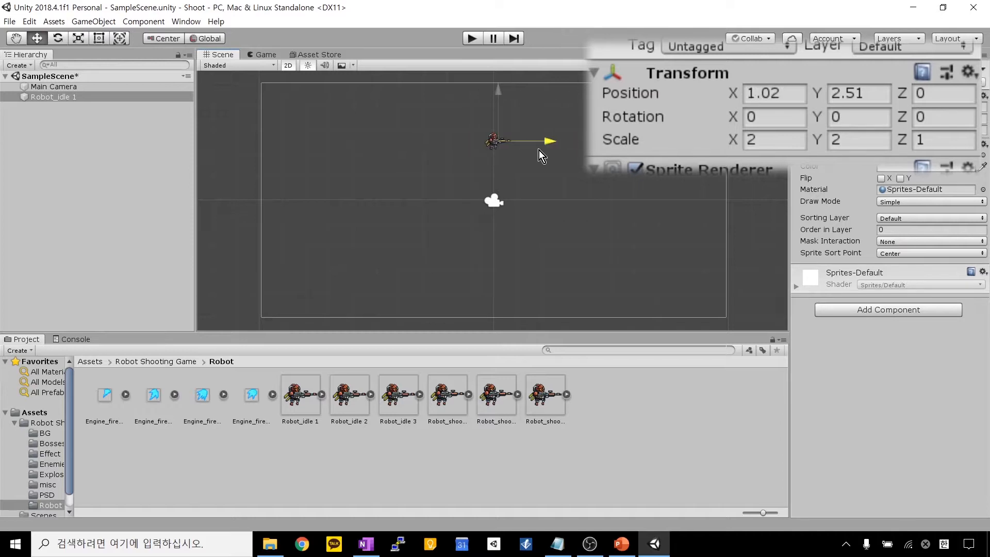
drag(477, 148, 629, 148)
drag(751, 148, 807, 148)
drag(561, 149, 438, 149)
drag(356, 153, 506, 170)
mouse_move(506, 137)
mouse_down()
mouse_move(537, 138)
mouse_move(474, 117)
mouse_move(644, 174)
mouse_move(462, 181)
mouse_move(547, 103)
mouse_move(590, 232)
mouse_move(464, 136)
mouse_move(634, 121)
mouse_move(562, 129)
mouse_move(407, 221)
mouse_move(686, 178)
mouse_move(469, 118)
mouse_move(384, 195)
mouse_move(621, 236)
mouse_move(433, 216)
mouse_move(576, 196)
mouse_move(546, 191)
mouse_move(485, 138)
mouse_move(330, 156)
mouse_move(555, 123)
mouse_move(499, 137)
mouse_move(508, 137)
mouse_up()
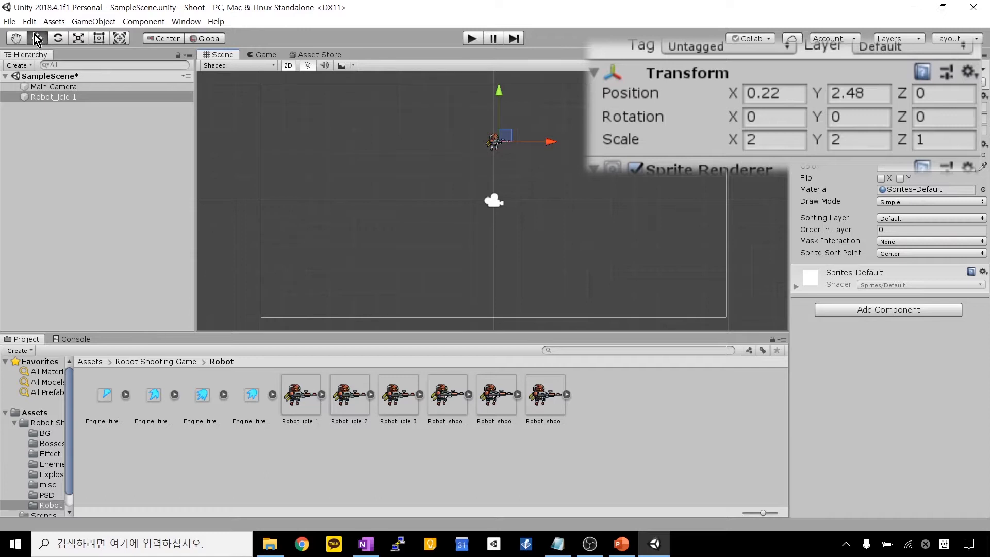
Step: Rotate the robot freely around its axes with the Rotate tool, to about X 34, Y -50, Z 25
click(62, 38)
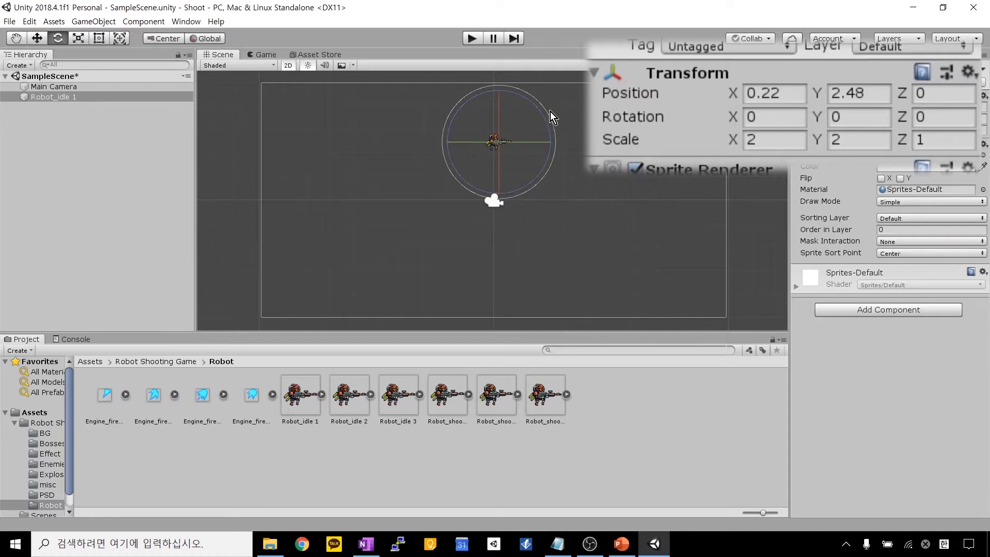
drag(546, 113, 474, 231)
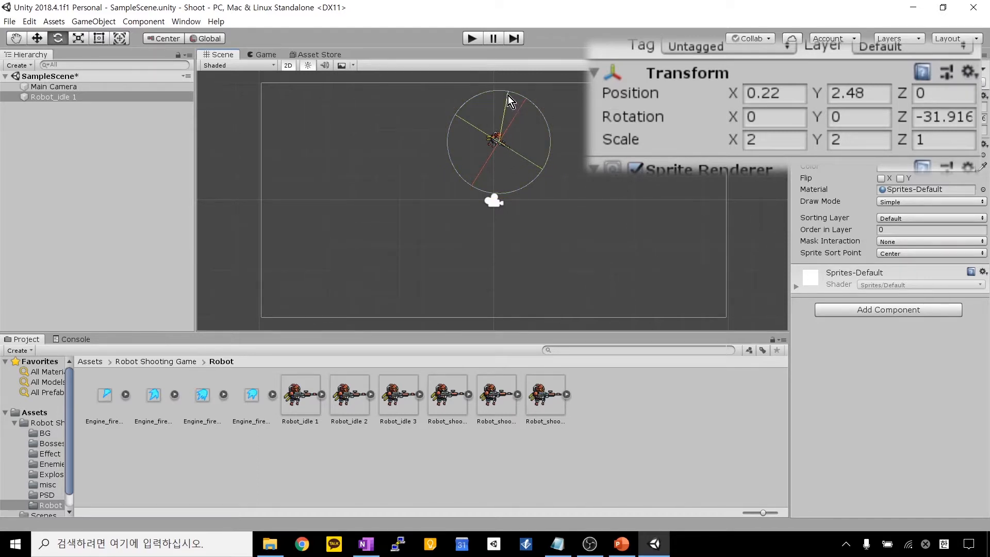
drag(509, 95, 350, 259)
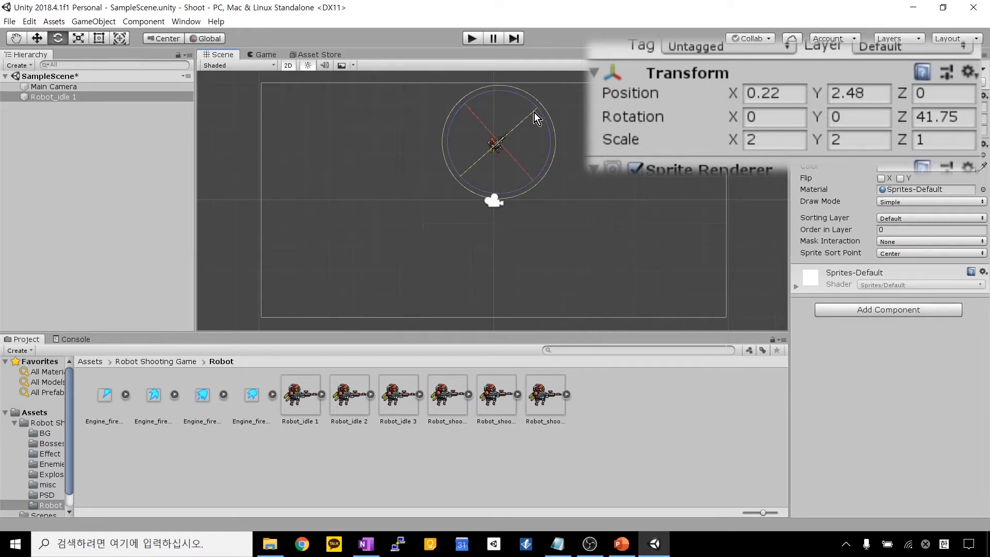
mouse_move(534, 114)
mouse_down()
mouse_move(465, 162)
mouse_move(583, 104)
mouse_move(484, 152)
mouse_move(564, 98)
mouse_move(555, 118)
mouse_move(498, 145)
mouse_move(581, 122)
mouse_move(435, 184)
mouse_move(429, 210)
mouse_move(429, 165)
mouse_move(407, 170)
mouse_move(506, 157)
mouse_move(453, 159)
mouse_move(574, 104)
mouse_move(514, 116)
mouse_move(531, 129)
mouse_up()
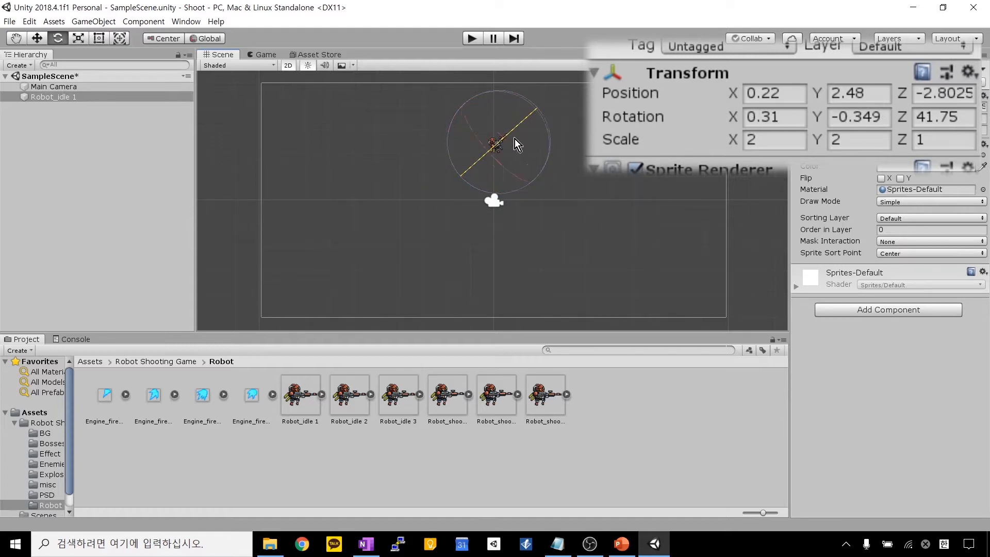
drag(556, 94, 485, 172)
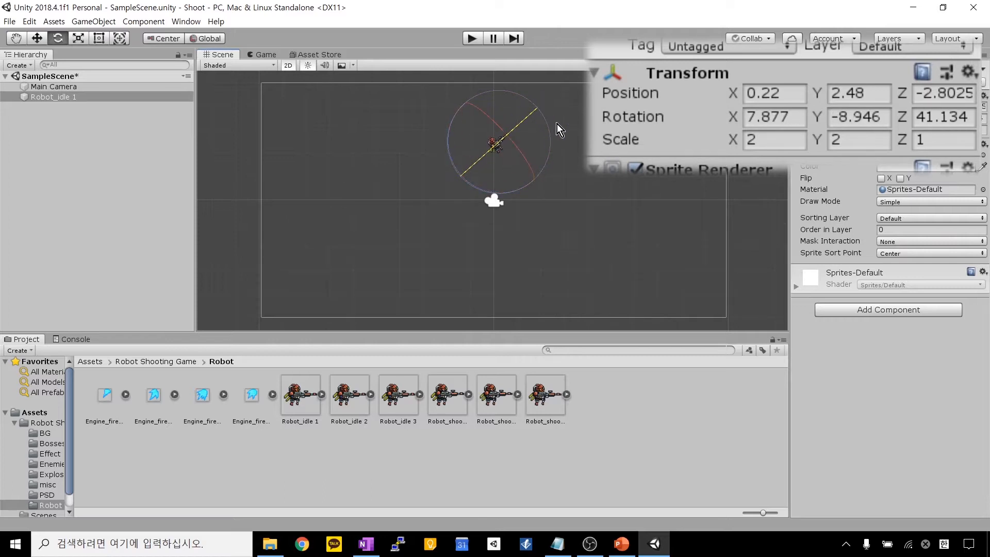
drag(557, 128, 578, 126)
Step: Reset the robot's rotation to 0 on the X, Y and Z axes
click(928, 118)
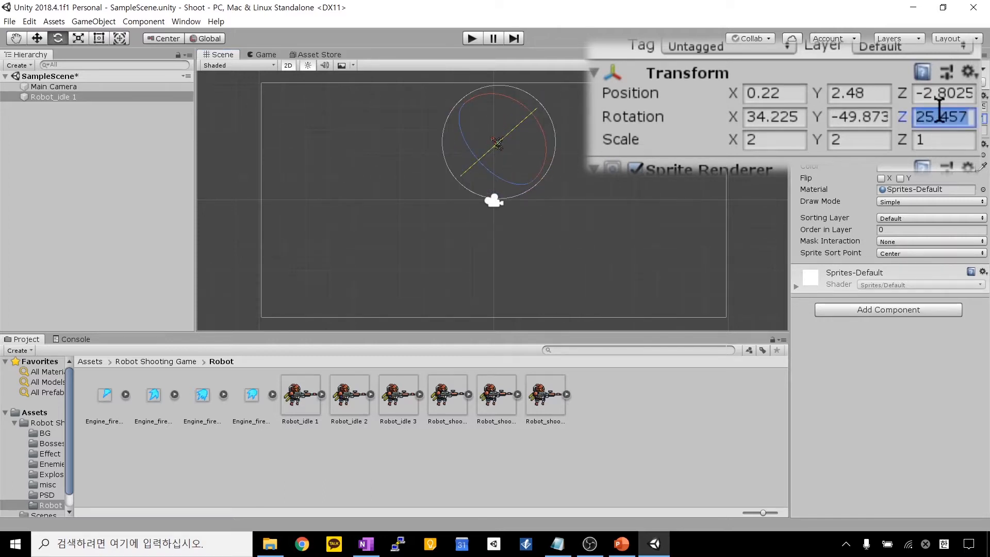
text(0)
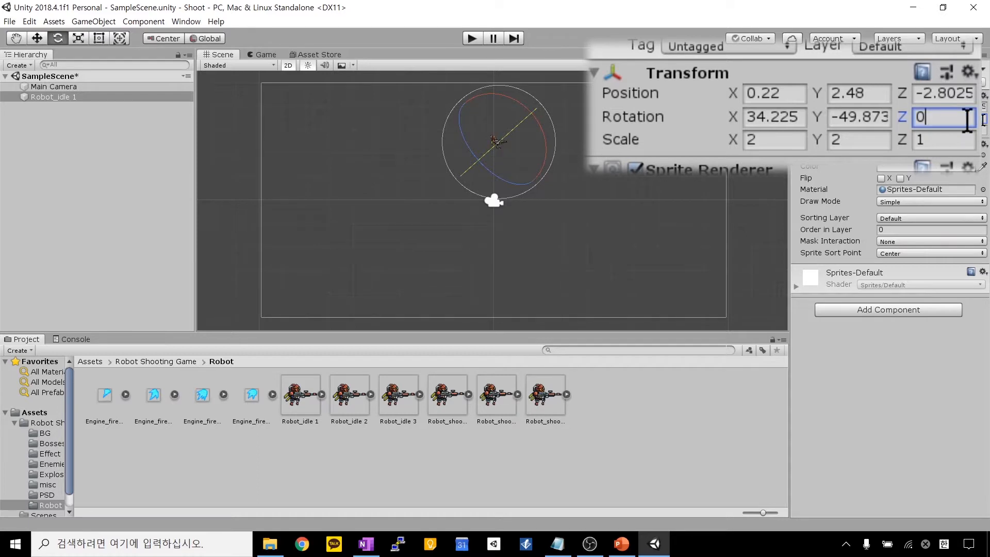
click(883, 123)
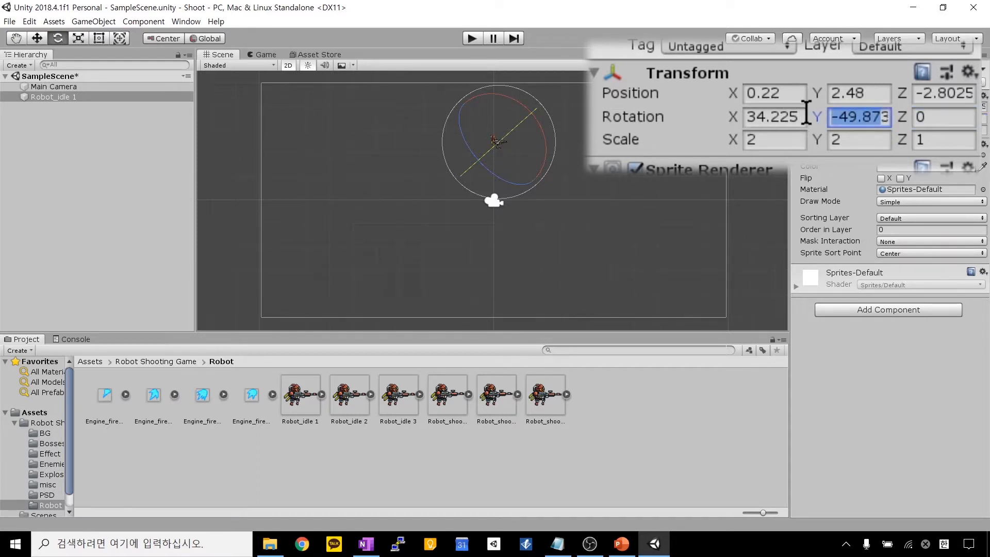
click(768, 123)
text(05)
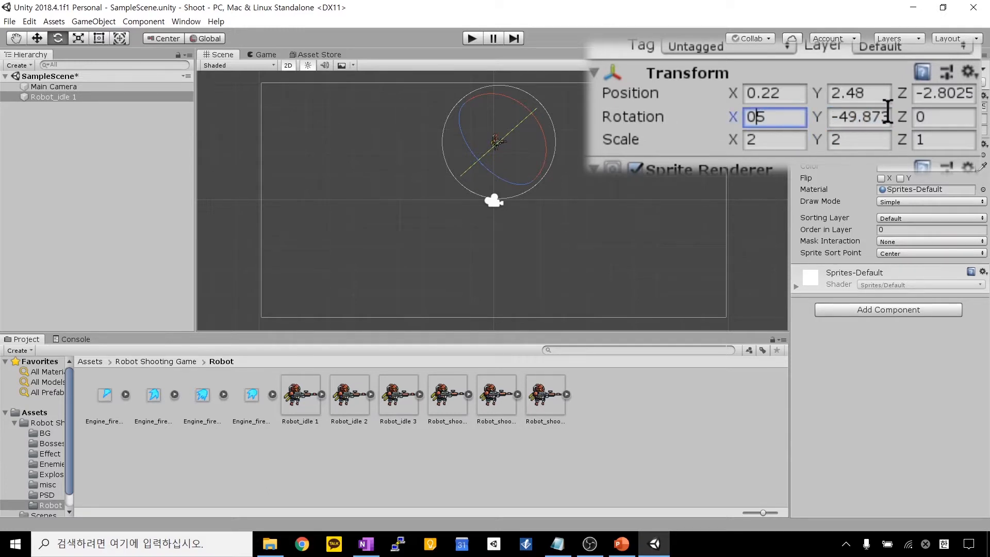
key(BackSpace)
click(837, 116)
text(0)
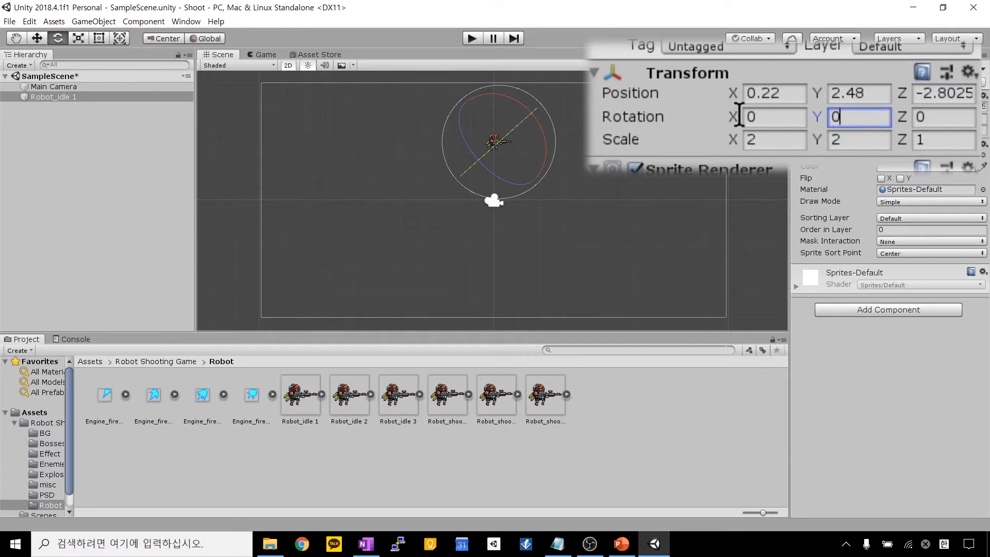
click(593, 135)
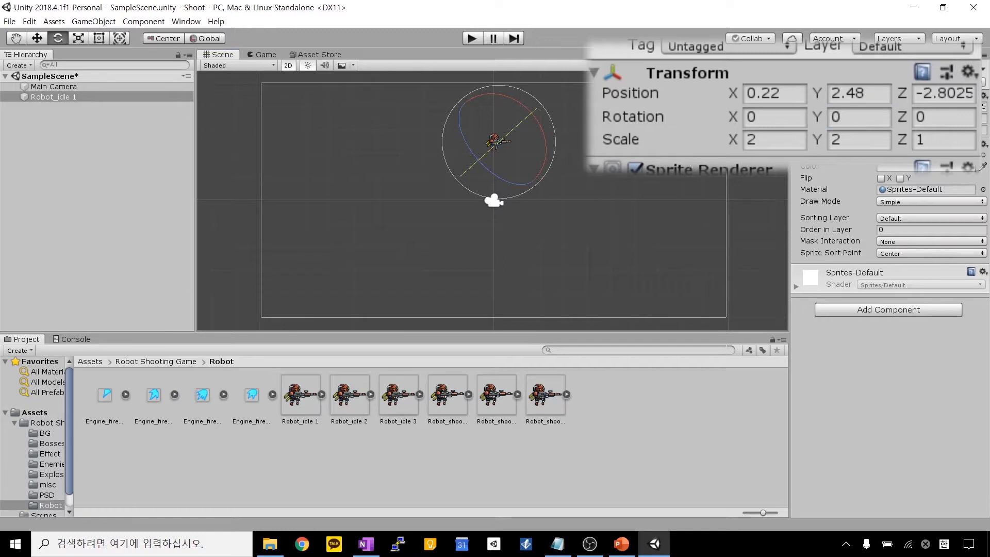
Step: Try rotating the robot about its X axis with the Rotate tool, and set Rotation X back to 0
click(502, 140)
drag(500, 134, 563, 110)
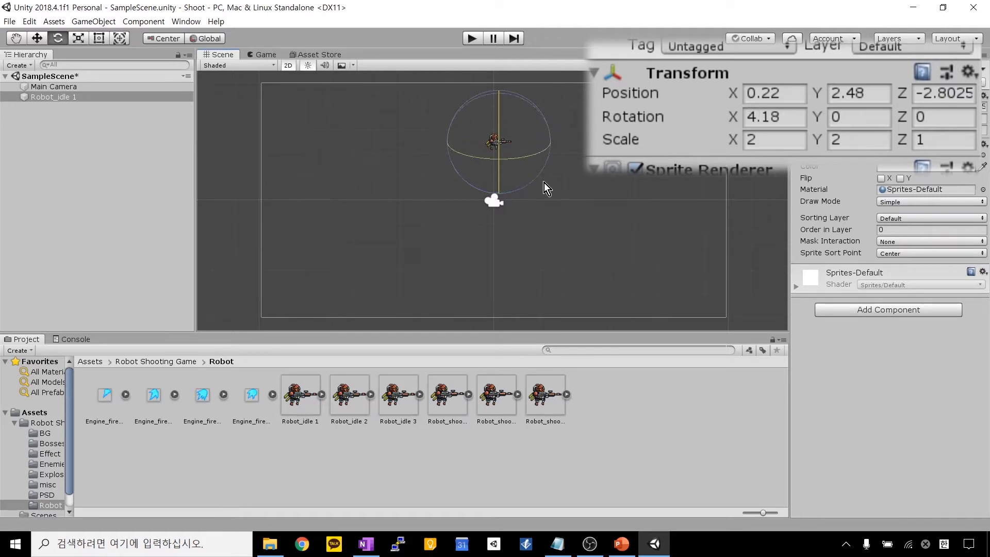
drag(543, 182, 537, 145)
text(0)
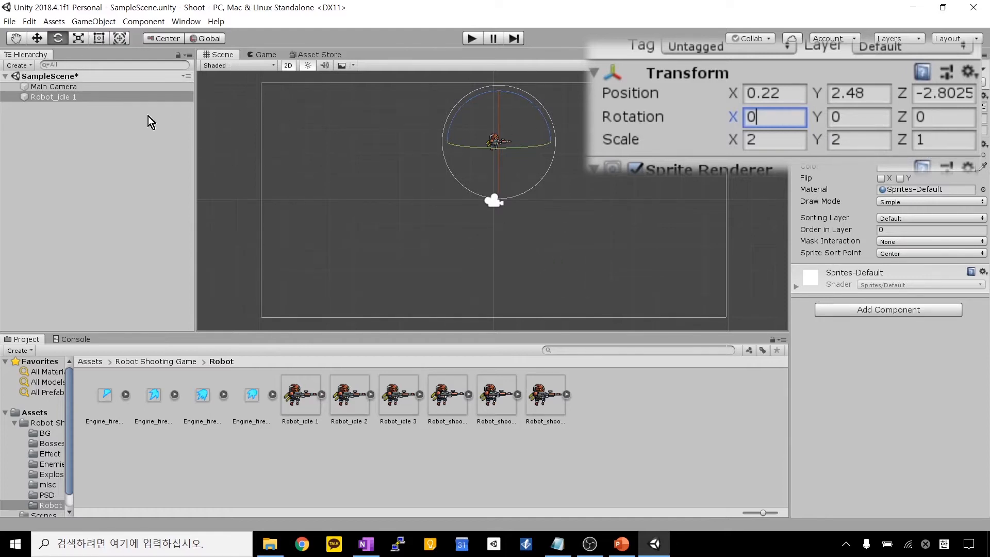
Step: Stretch the robot along its axes and enlarge it uniformly with the Scale tool, to about X 9.34, Y 3.78, Z 1.15
click(77, 37)
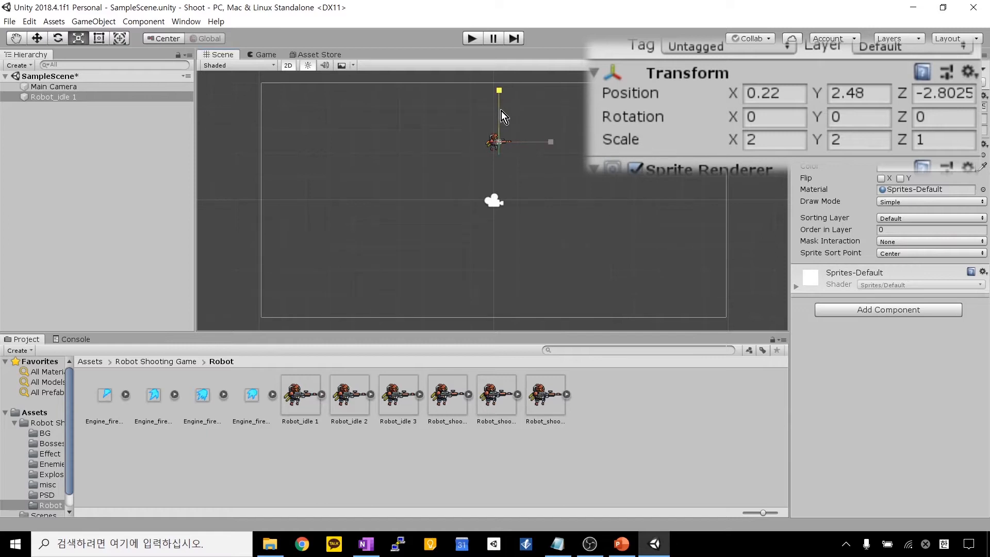
drag(501, 110, 485, 164)
mouse_move(486, 68)
mouse_down()
mouse_move(487, 54)
mouse_move(487, 187)
mouse_move(488, 63)
mouse_move(493, 171)
mouse_move(497, 79)
mouse_up()
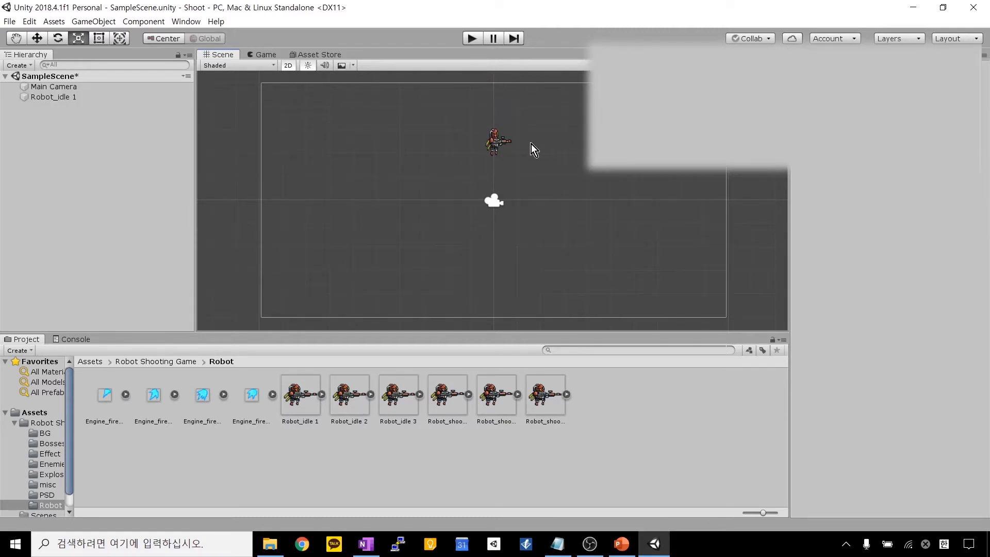
drag(539, 142, 557, 158)
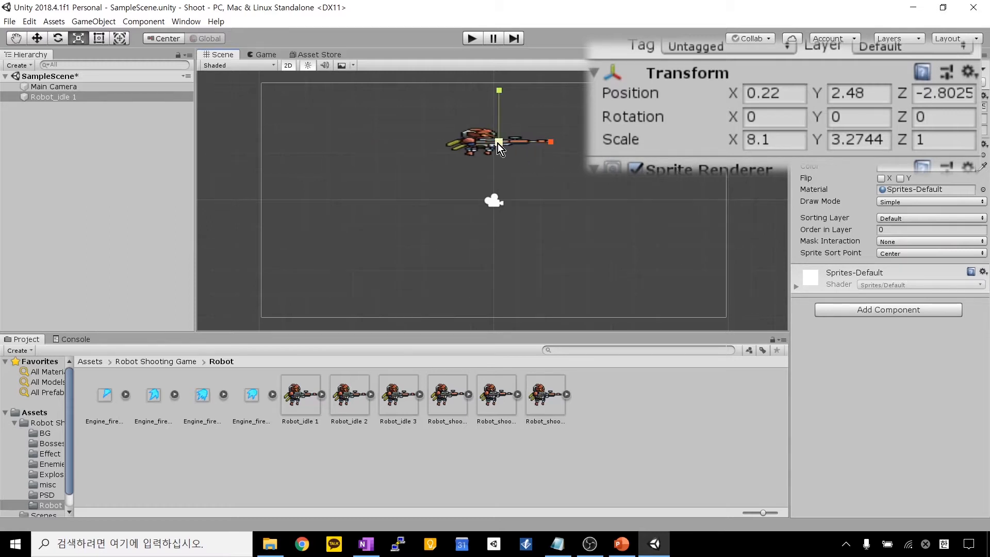
drag(497, 144, 524, 150)
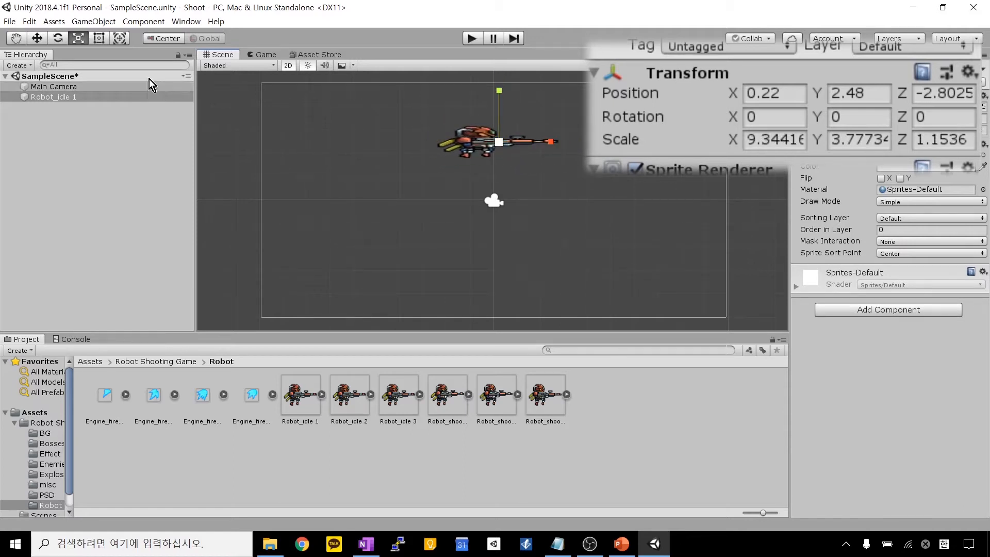
Step: Resize the robot with the Rect tool to a scale of about X 8.02, Y 7.26, and move it to about X -3.62, Y 2.53
click(99, 38)
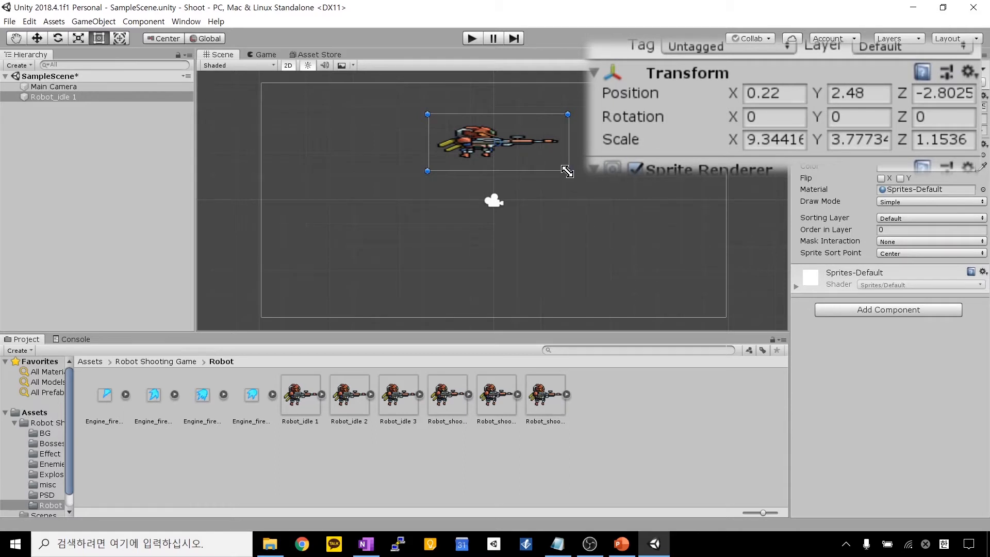
drag(568, 171, 336, 221)
drag(381, 186, 423, 180)
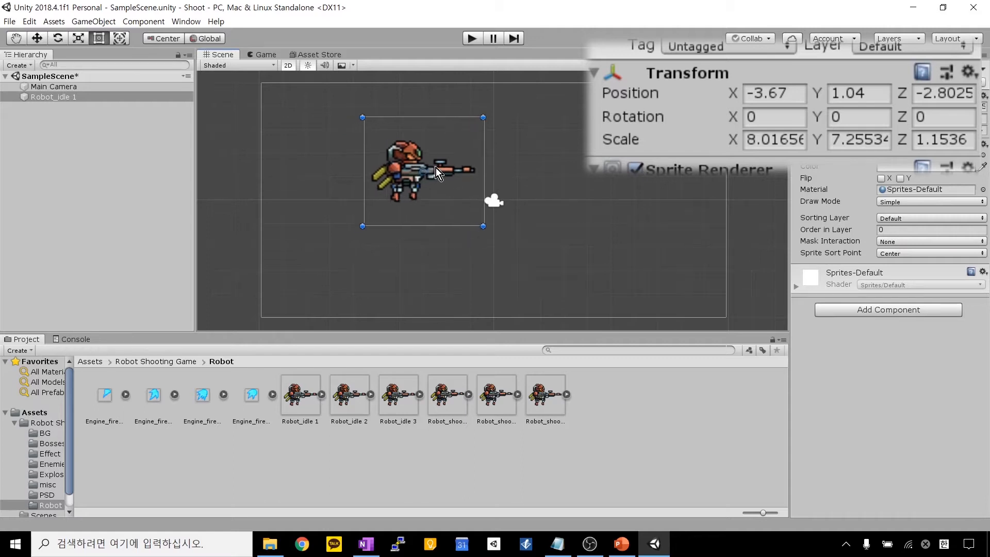
drag(435, 168, 677, 143)
drag(644, 157, 448, 154)
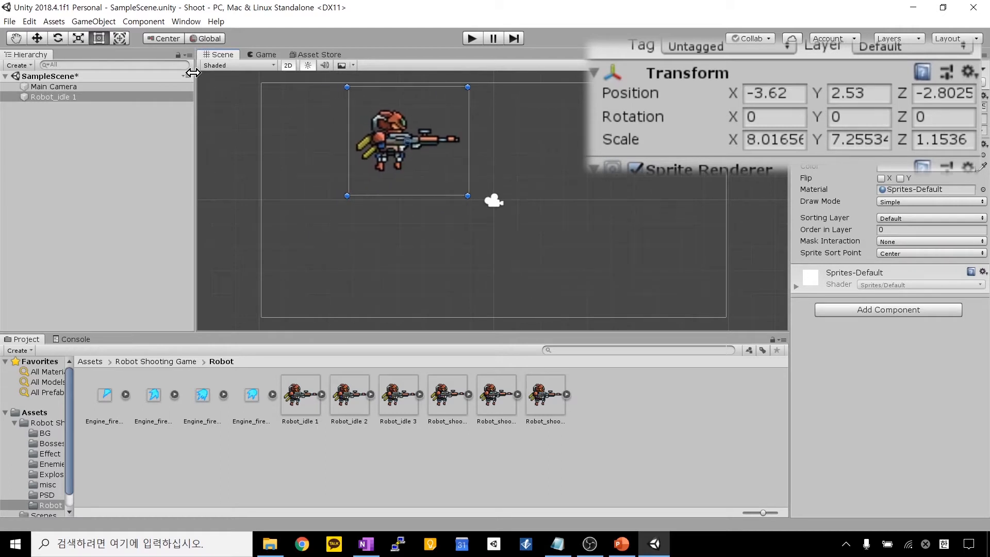
Step: Try rotating the robot about 13 degrees around its Y axis with the combined Transform tool, and undo the rotation
click(123, 38)
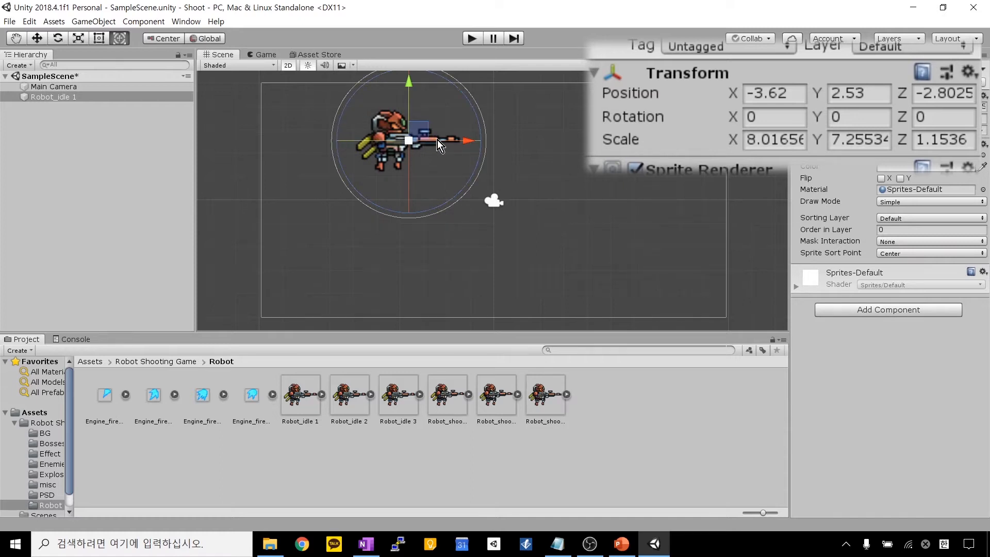
mouse_move(442, 141)
mouse_down()
mouse_move(472, 141)
mouse_move(422, 143)
mouse_move(440, 132)
mouse_up()
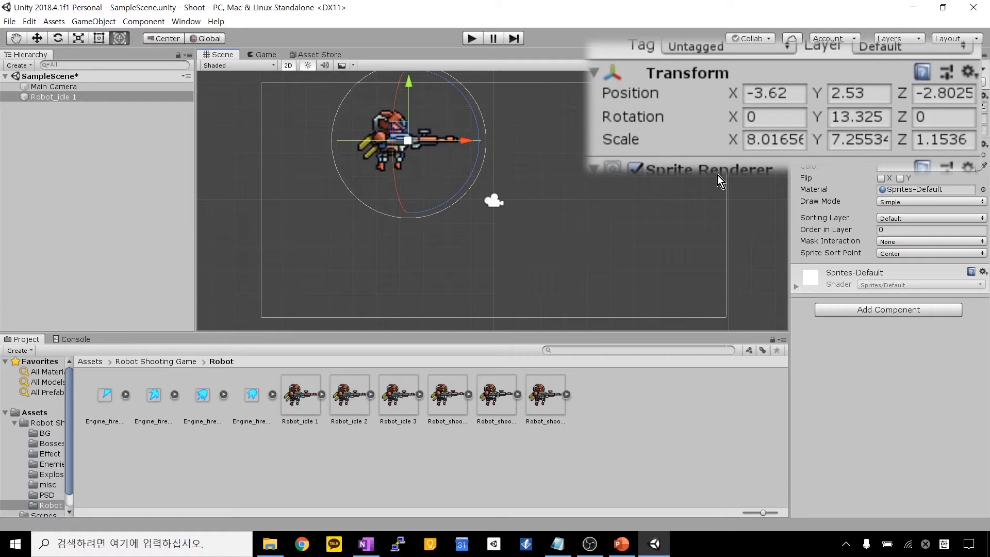
key(ctrl+z)
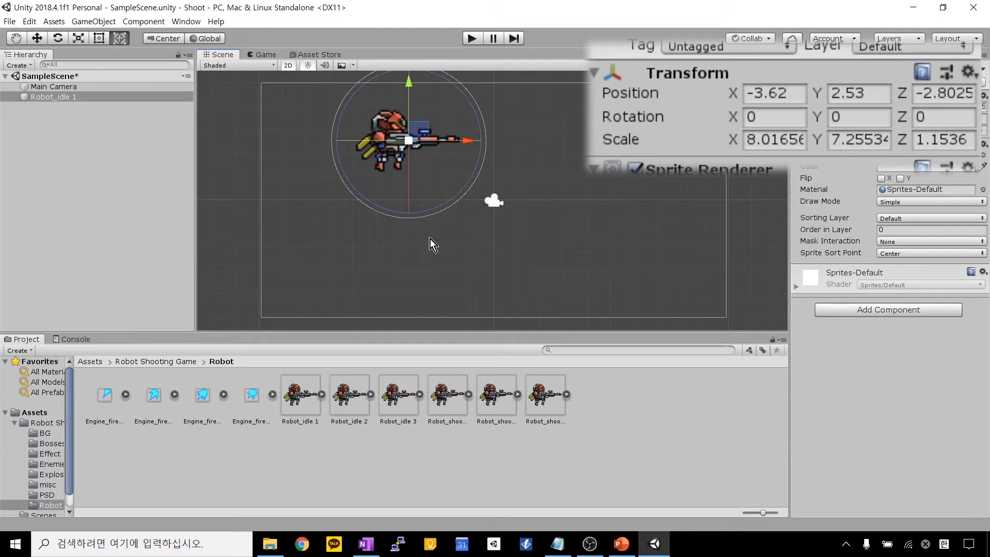
Step: Compare the Hand, Move, Rotate, Scale, Rect and Transform tools and their handles on the selected robot
click(16, 39)
click(78, 38)
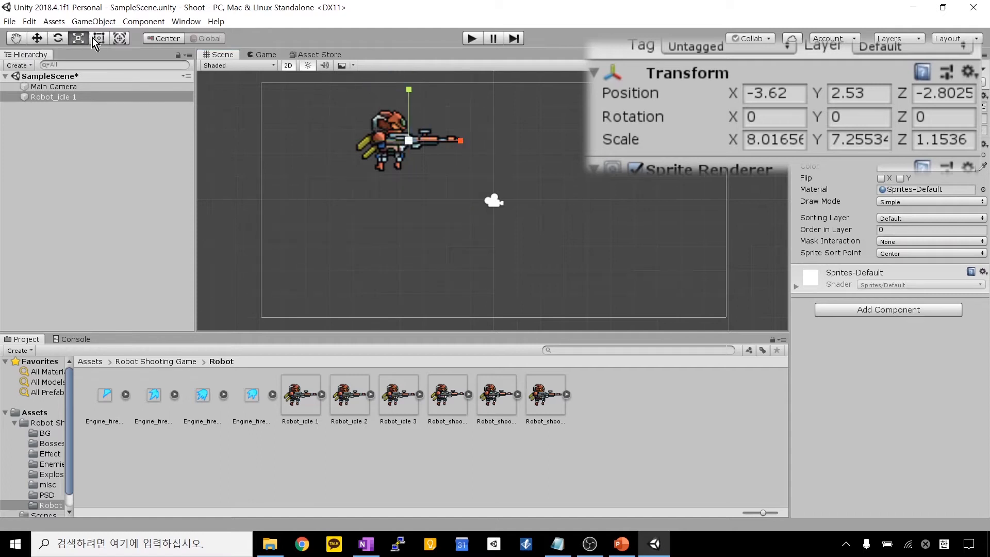
click(98, 38)
click(119, 38)
click(99, 39)
click(78, 39)
click(57, 39)
click(37, 39)
click(17, 39)
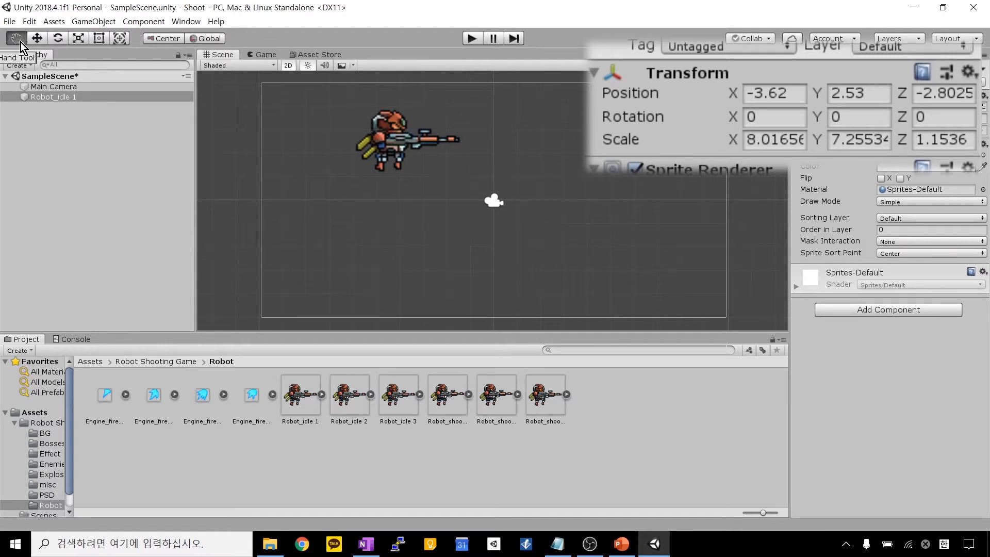
click(32, 41)
click(65, 37)
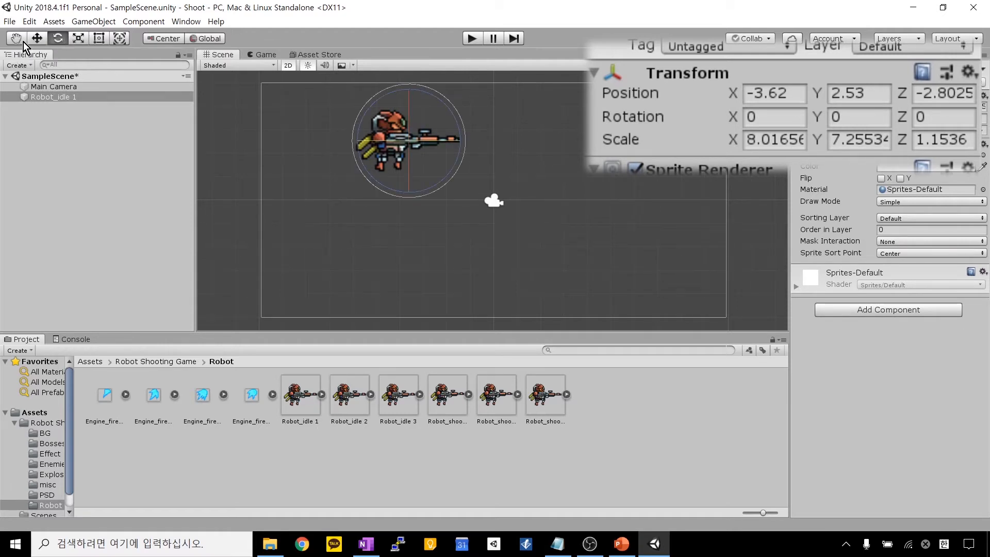
click(22, 40)
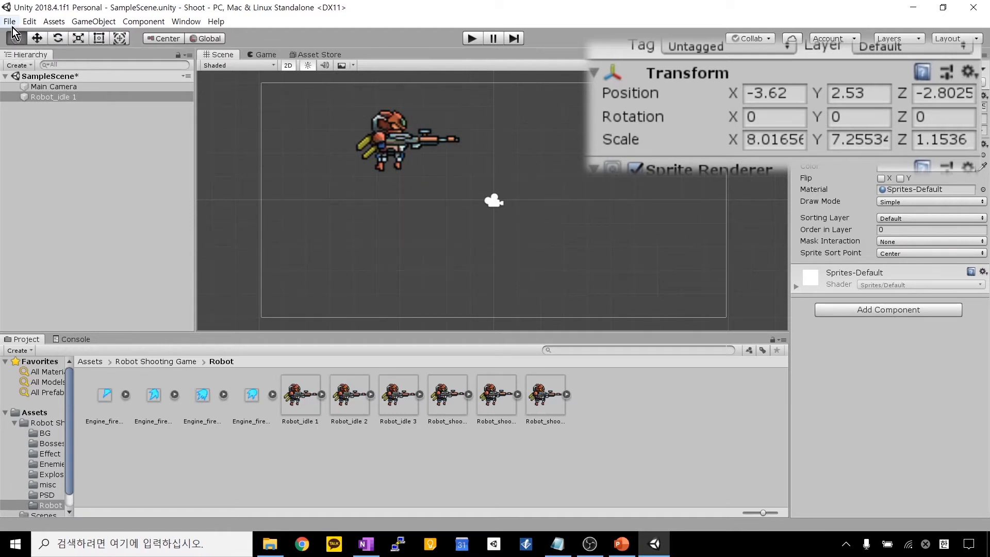
click(37, 38)
click(58, 39)
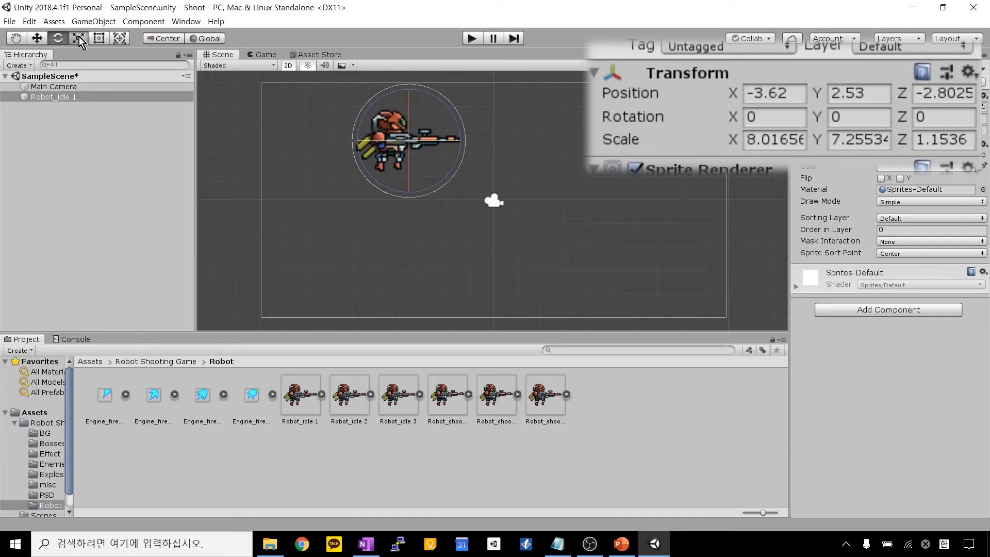
click(36, 37)
click(61, 37)
click(79, 39)
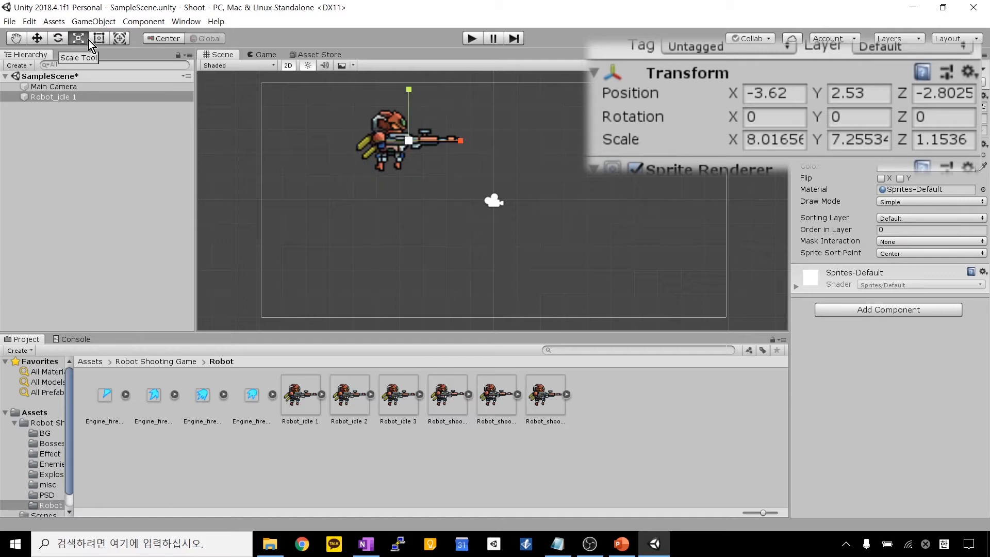
click(51, 39)
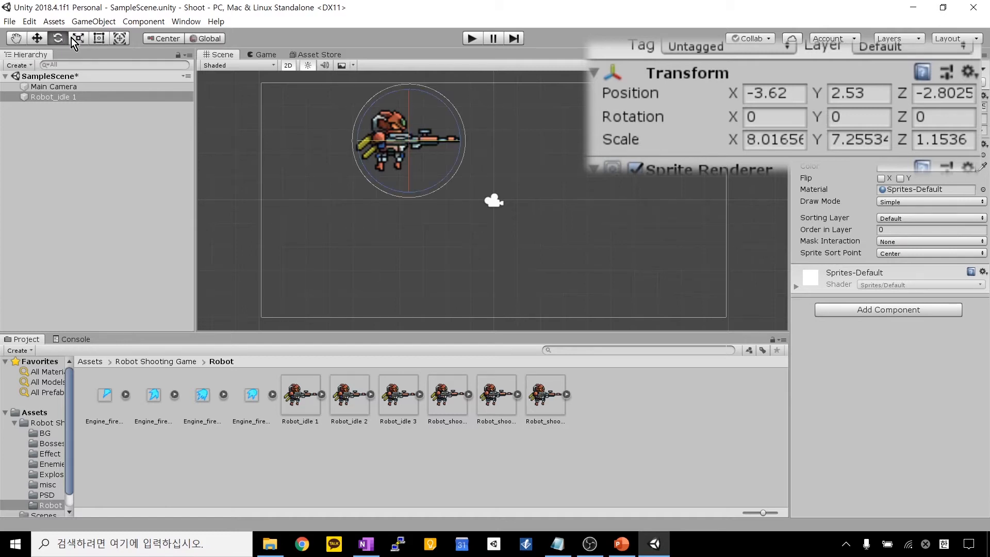
click(71, 38)
click(58, 38)
click(78, 39)
click(57, 39)
click(76, 39)
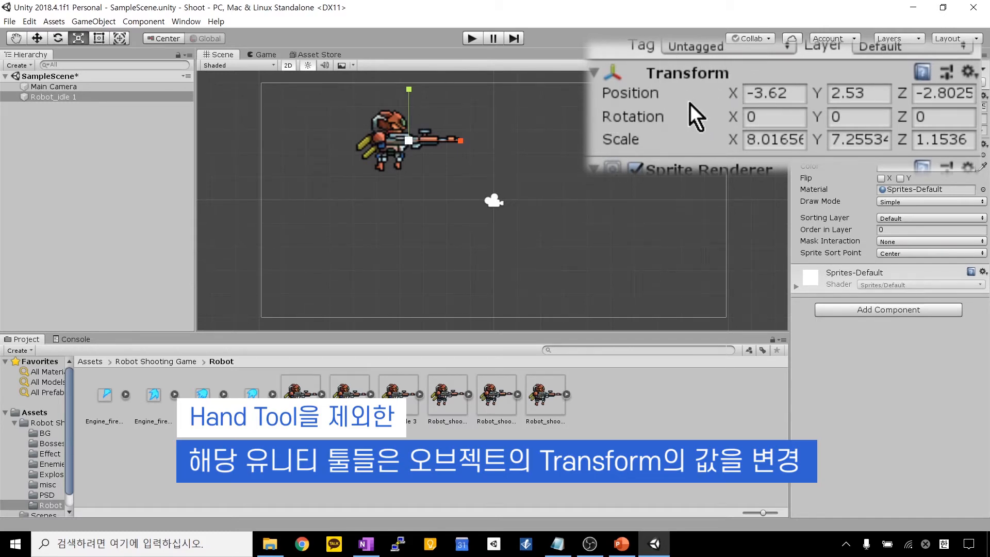
Step: Match the Move, Rotate and Scale tools to the robot's Position, Rotation and Scale values
click(37, 42)
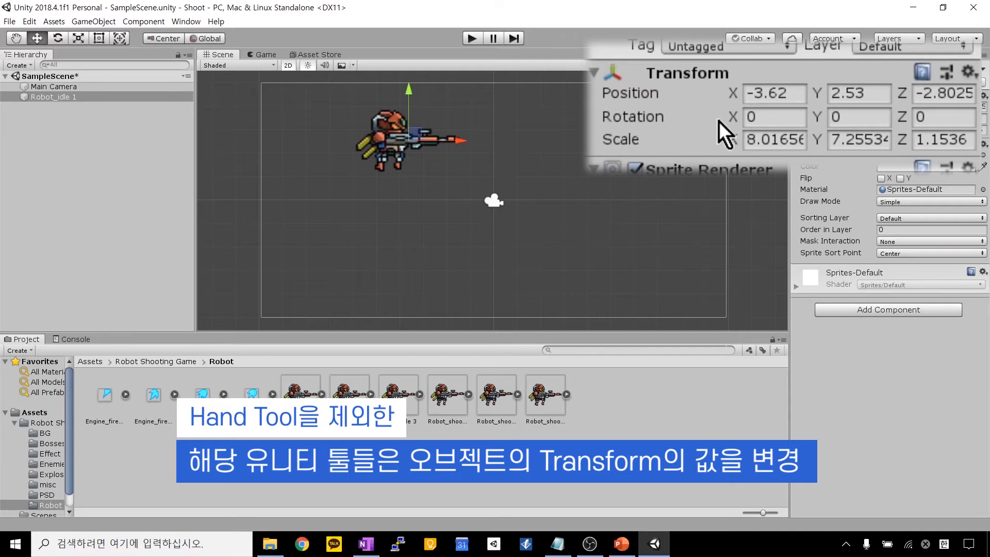
click(68, 41)
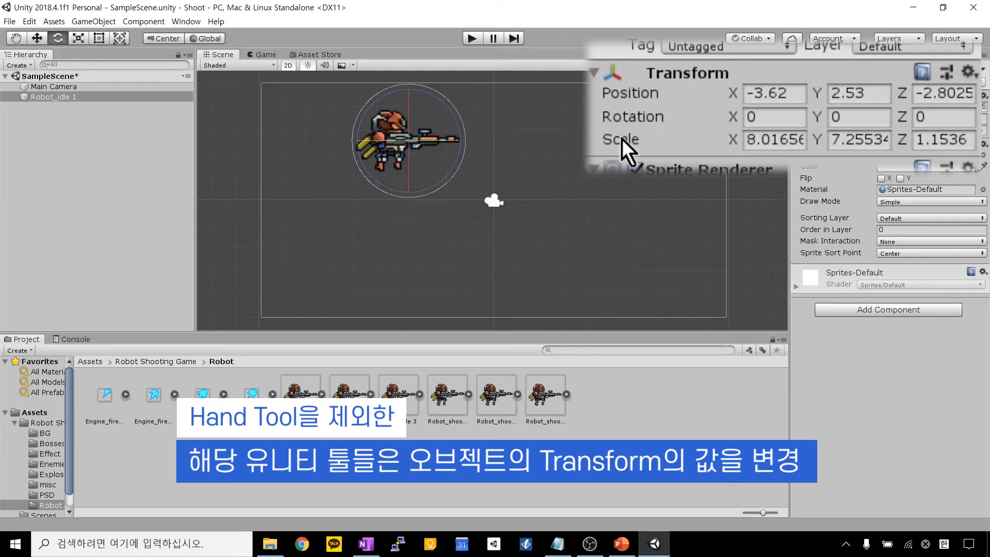
click(79, 35)
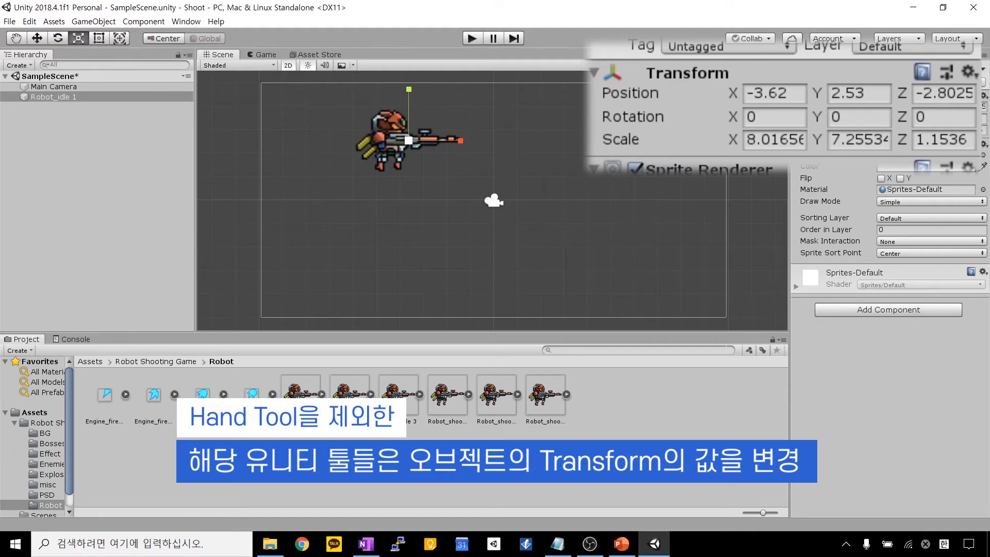
click(36, 38)
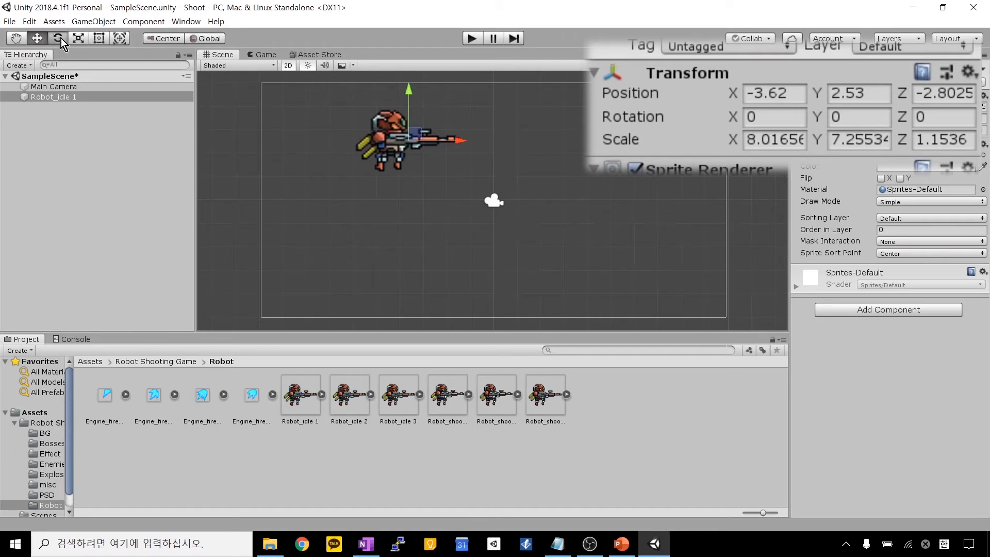
click(60, 38)
click(82, 36)
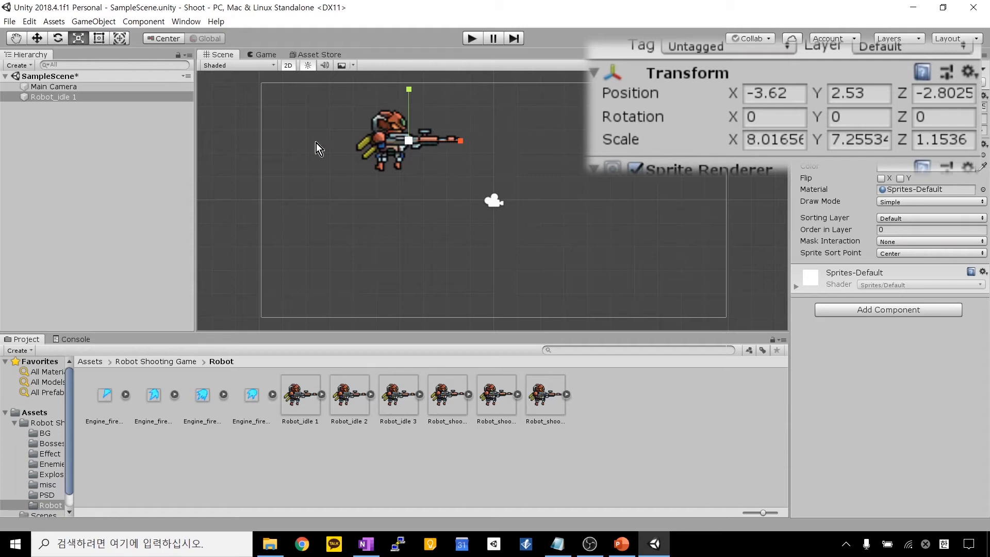
click(57, 42)
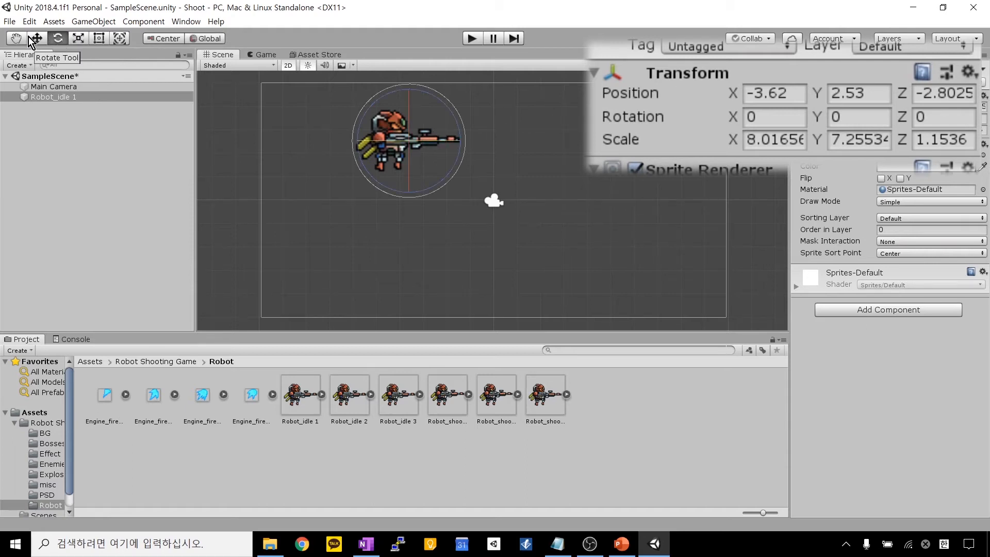
click(81, 37)
click(58, 37)
click(37, 40)
click(60, 38)
click(85, 36)
click(39, 41)
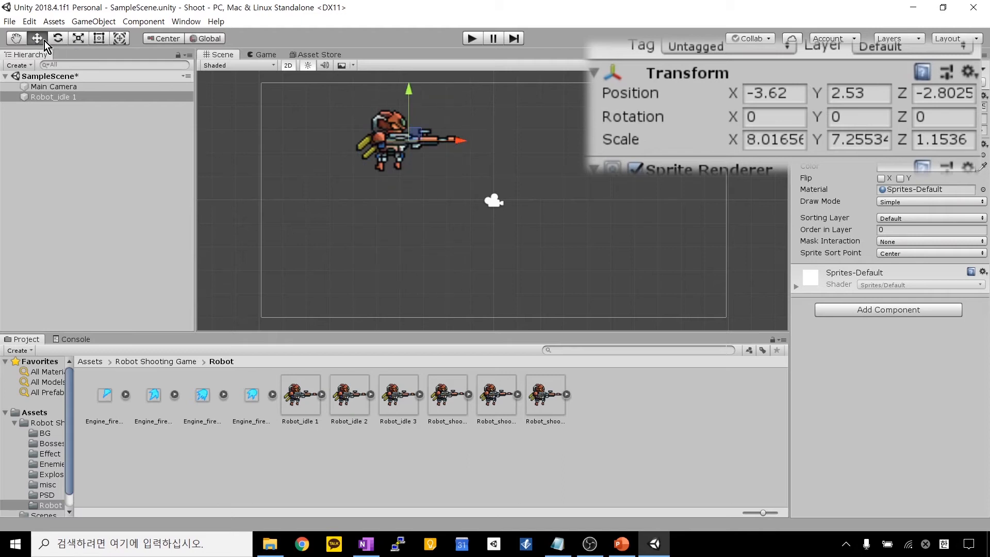
click(55, 41)
click(41, 43)
click(57, 42)
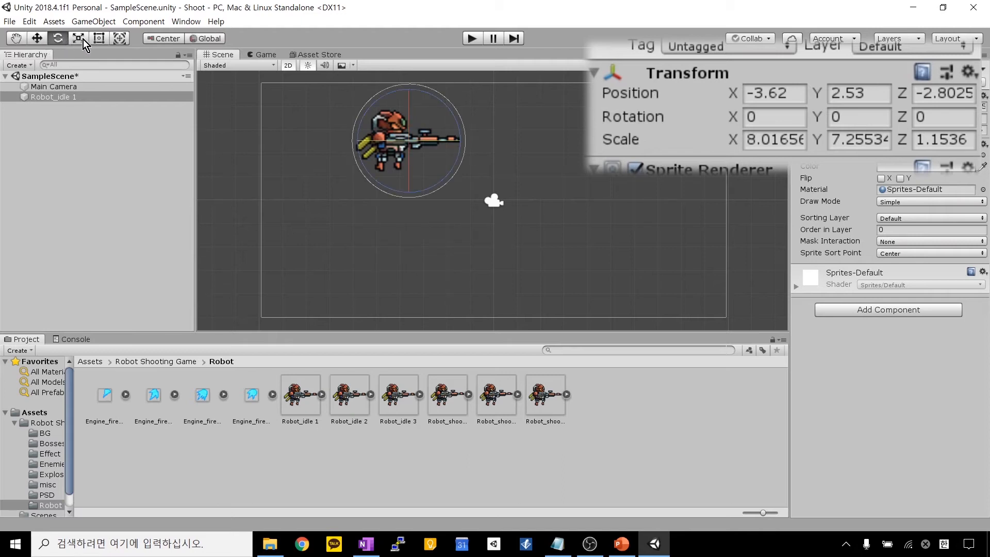
click(82, 39)
click(59, 41)
click(79, 39)
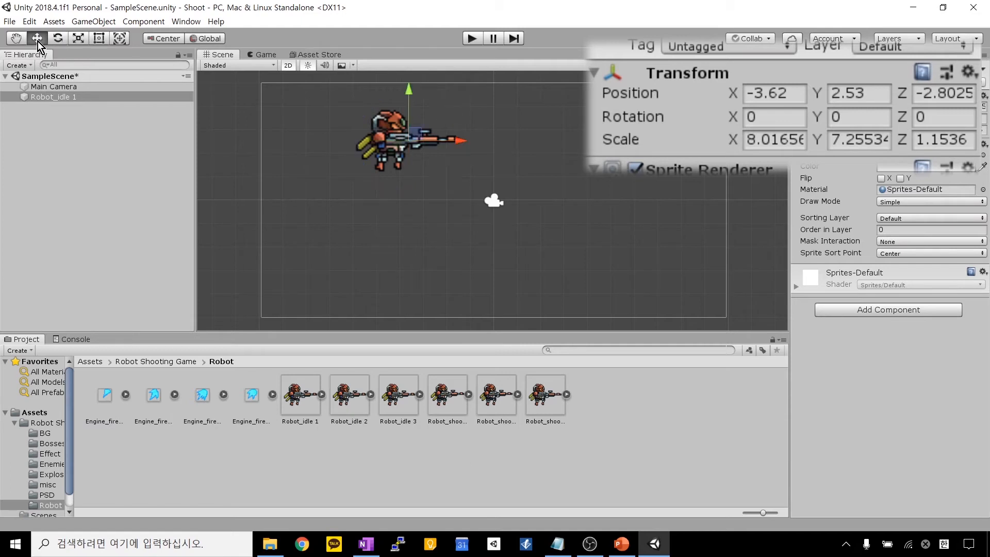
Step: Switch between the Rotate and Scale tools to compare their handles on the selected robot
click(61, 38)
click(82, 38)
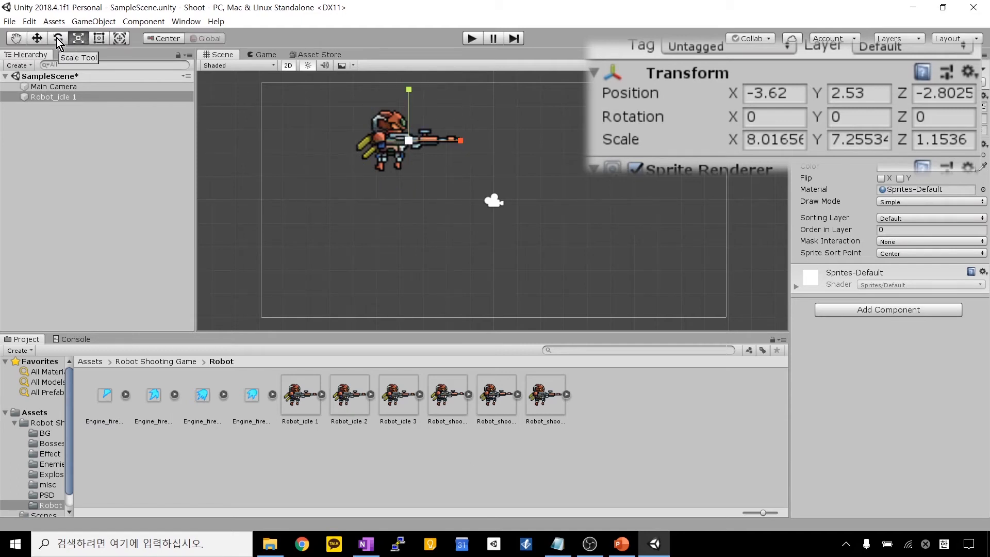
click(57, 38)
click(73, 39)
Step: Set the robot's position to X 0, Y 3, Z 0
click(795, 93)
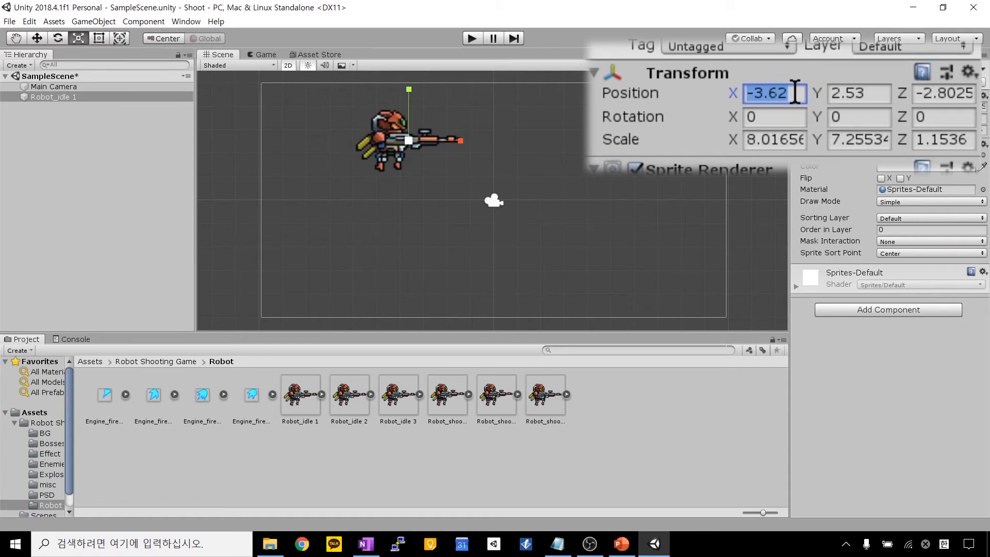
text(0)
key(Tab)
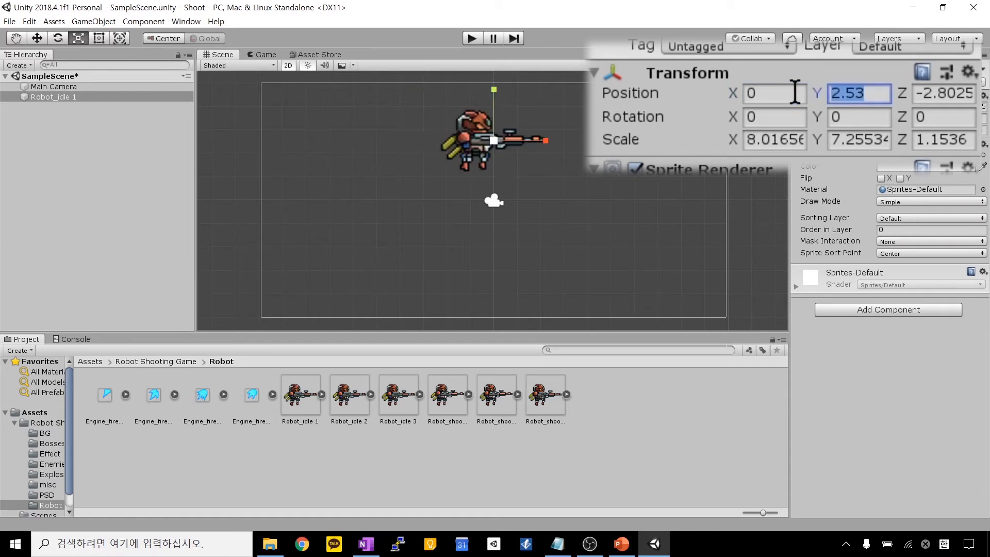
text(3)
key(Tab)
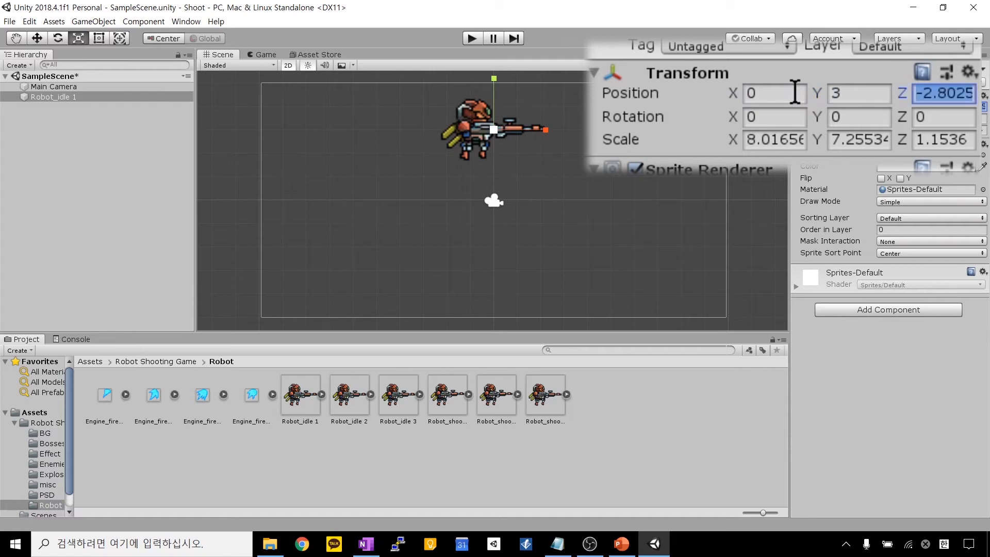
text(0)
key(Tab)
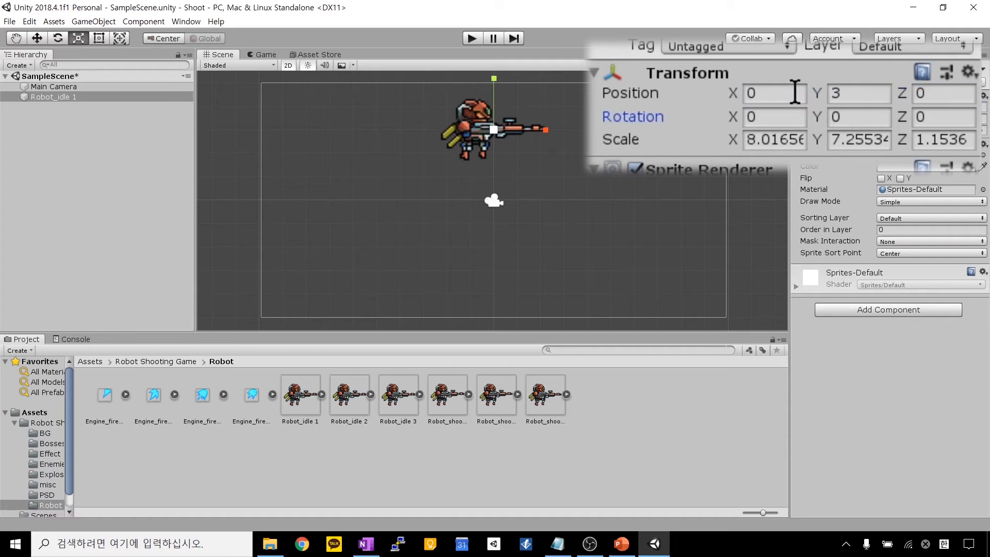
Step: Set the robot's scale to X 2, Y 2, Z 1 and deselect it
key(Tab)
key(Tab)
key(Tab)
key(Tab)
key(Tab)
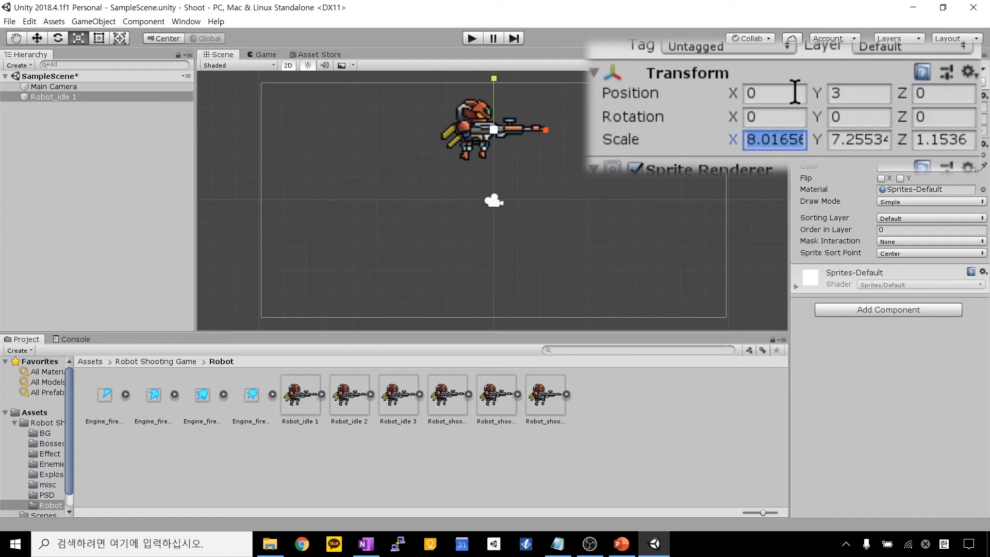
text(2)
key(Tab)
text(2)
key(Tab)
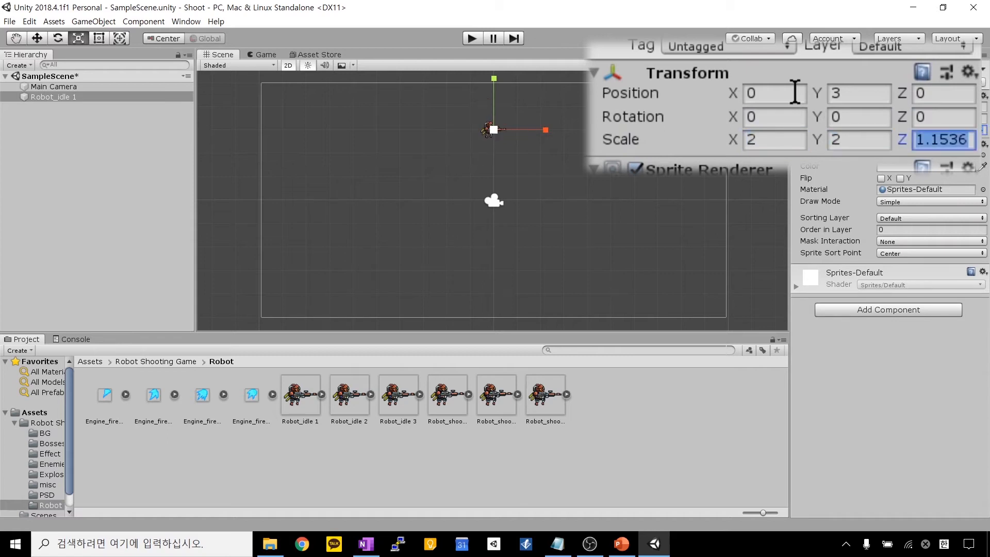
text(1)
click(623, 194)
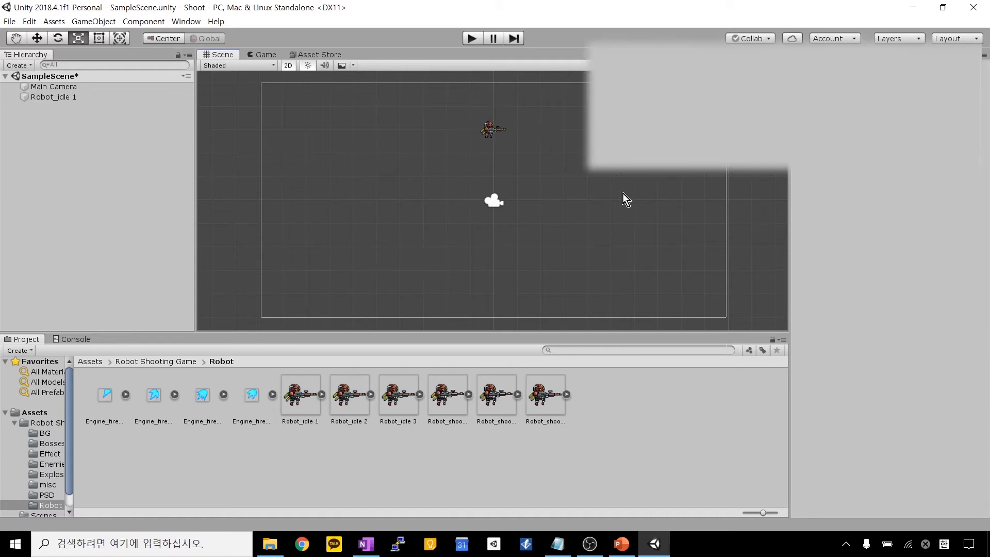
Step: Select the robot and cycle through the Hand, Move, Rotate, Scale, Rect and Transform tools to learn their shortcuts
click(494, 130)
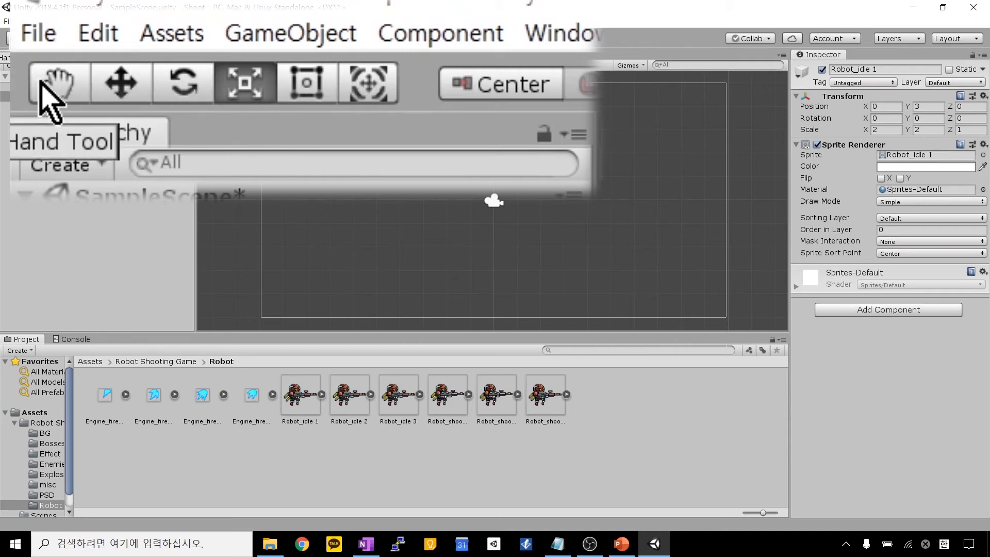
key(q)
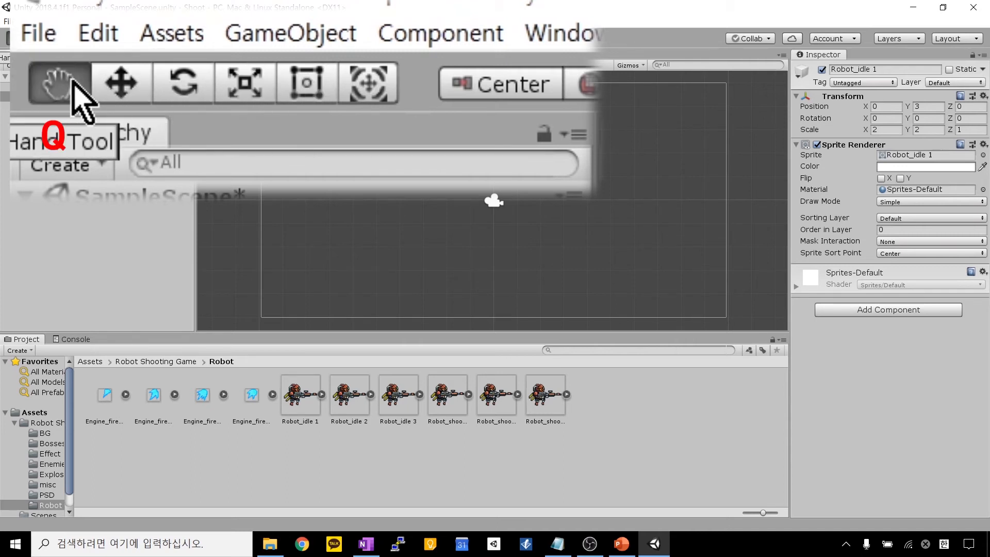
key(w)
key(e)
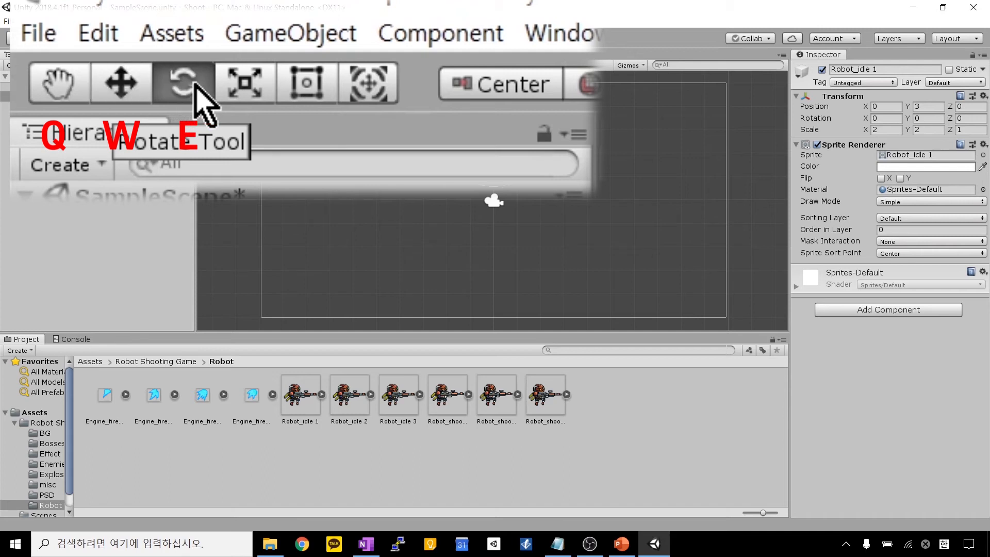
key(r)
key(t)
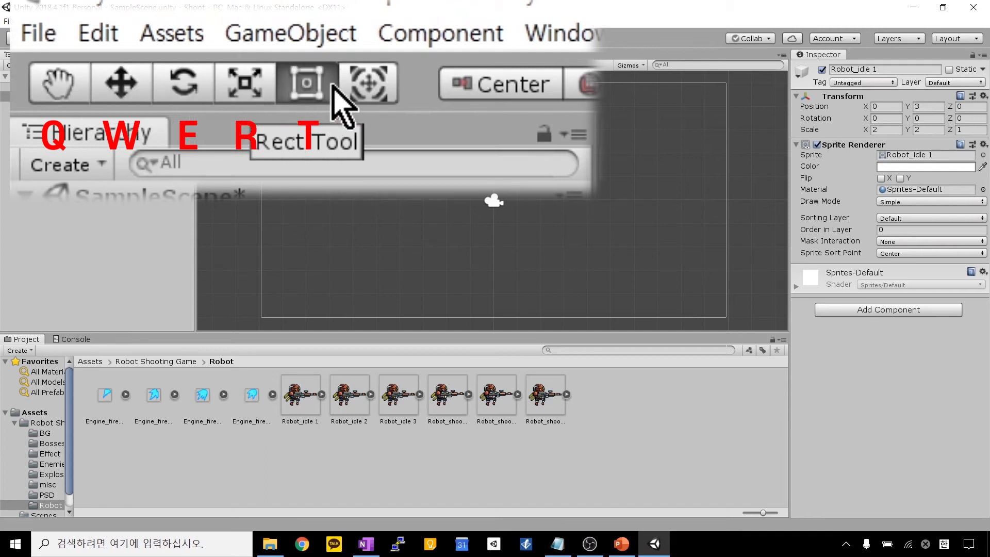
key(y)
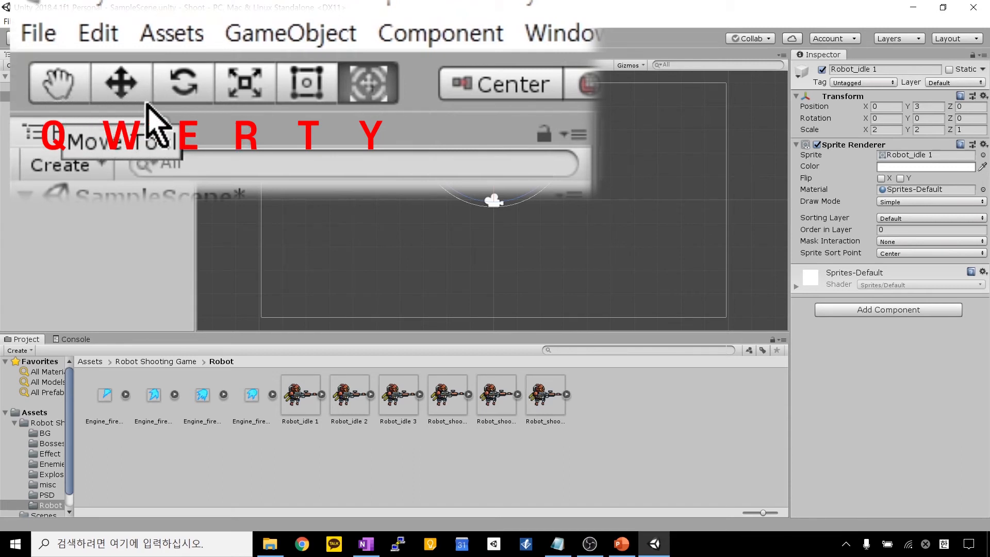
key(q)
key(e)
key(r)
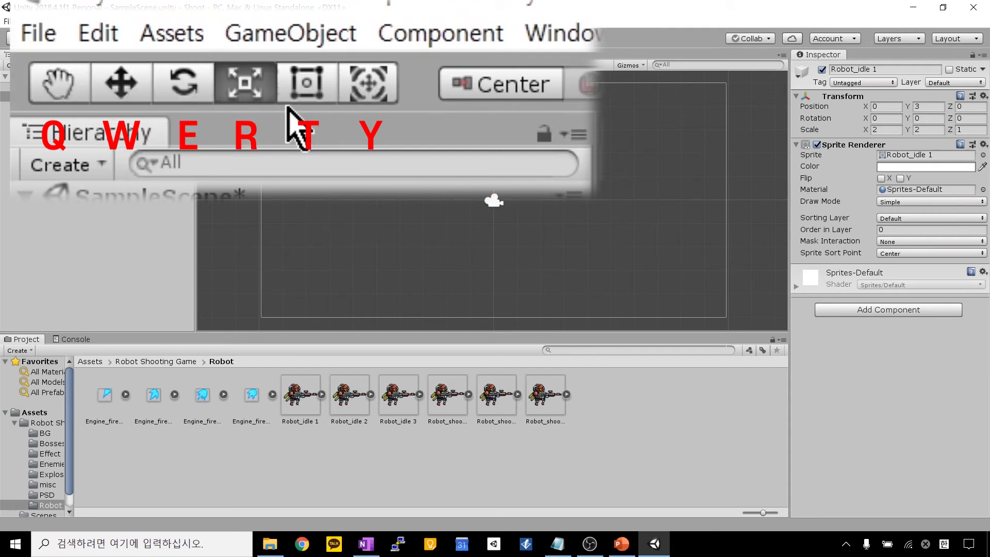
key(y)
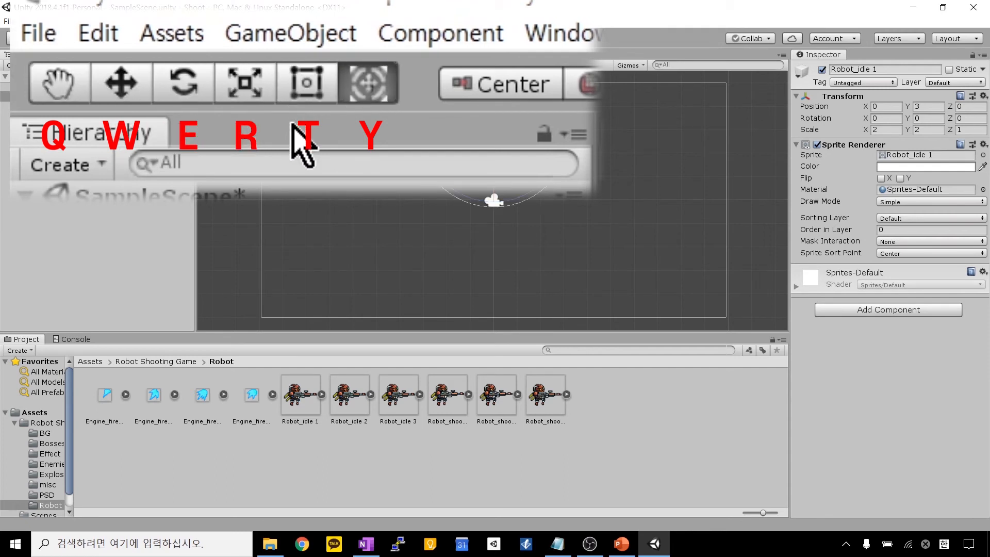
key(w)
key(q)
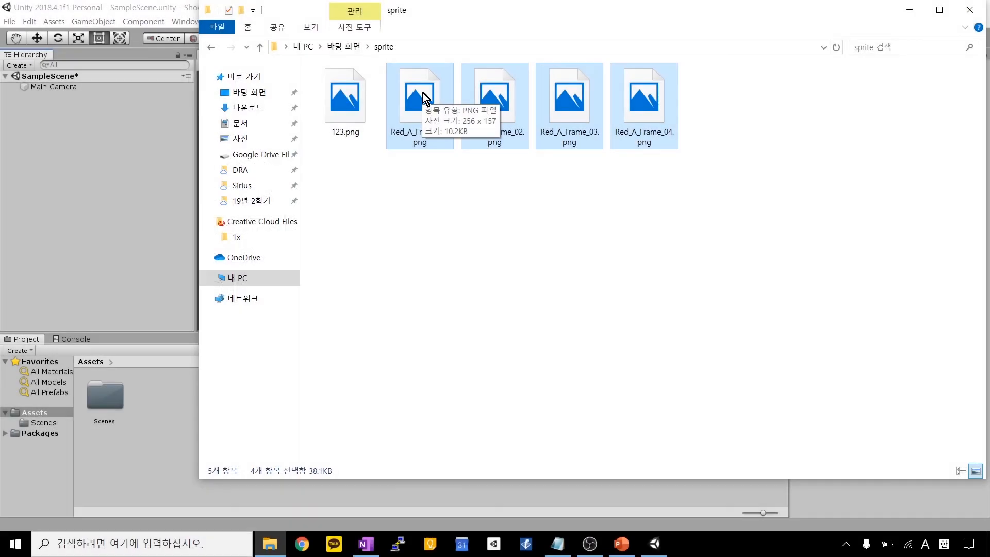
Step: Import the four Red_A_Frame PNG files into the project's Assets, and import the Robot Shooting Game Sprite (Free) package from the Asset Store
drag(423, 92, 142, 435)
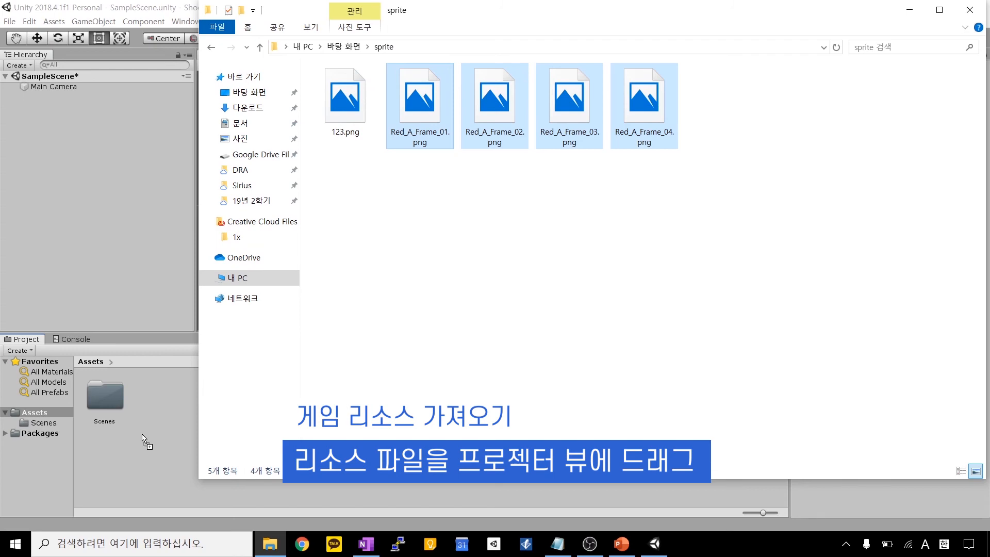
drag(143, 436, 146, 434)
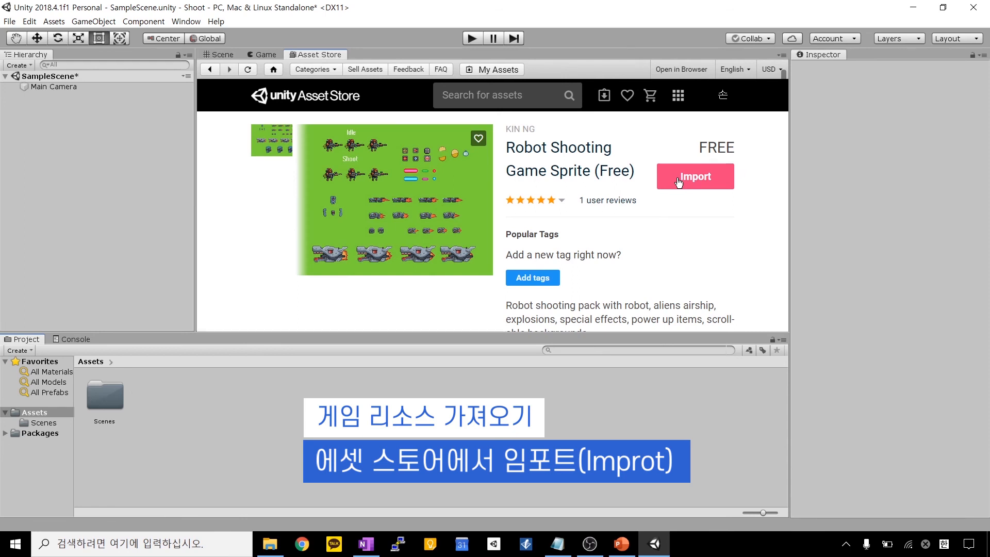
click(678, 182)
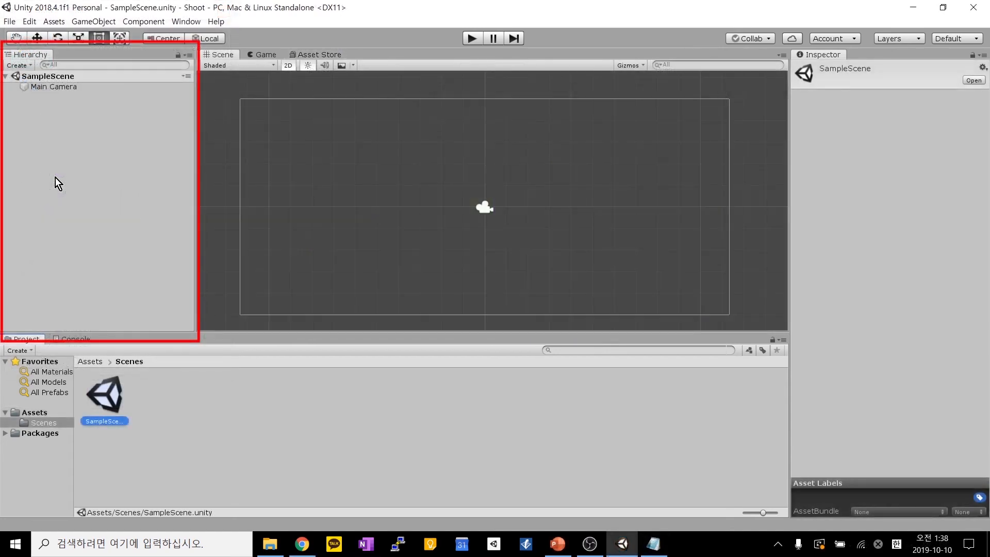
Step: Look through the 2D and 3D object types that can be created in SampleScene
right_click(55, 178)
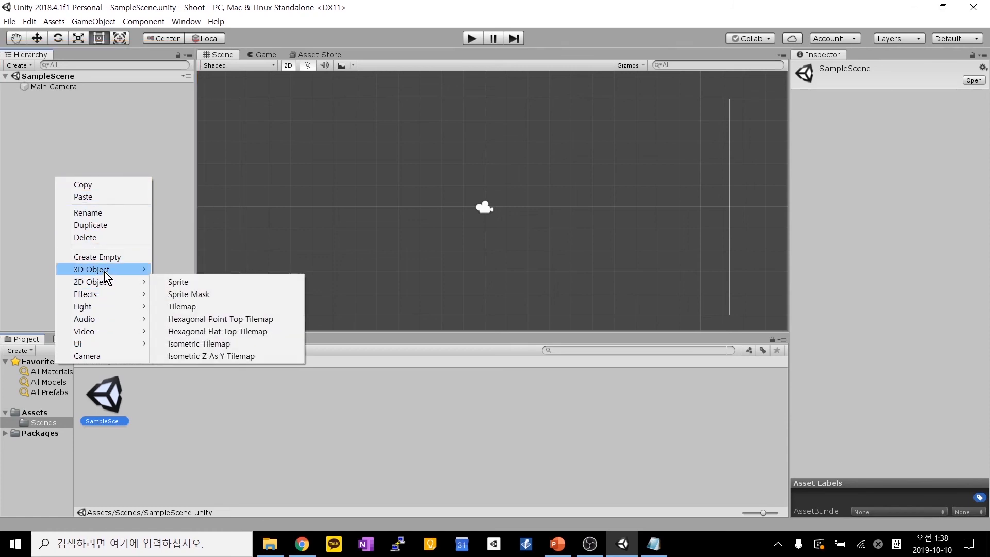
mouse_move(105, 272)
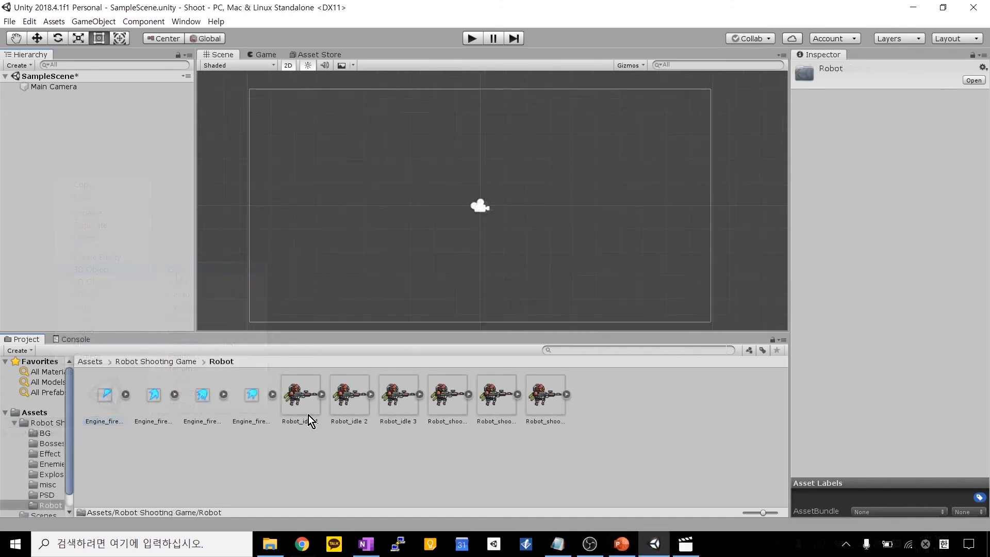
Step: Place the Robot_idle 1 sprite in the scene at about X -4.53, Y 3.27 and select it
click(310, 414)
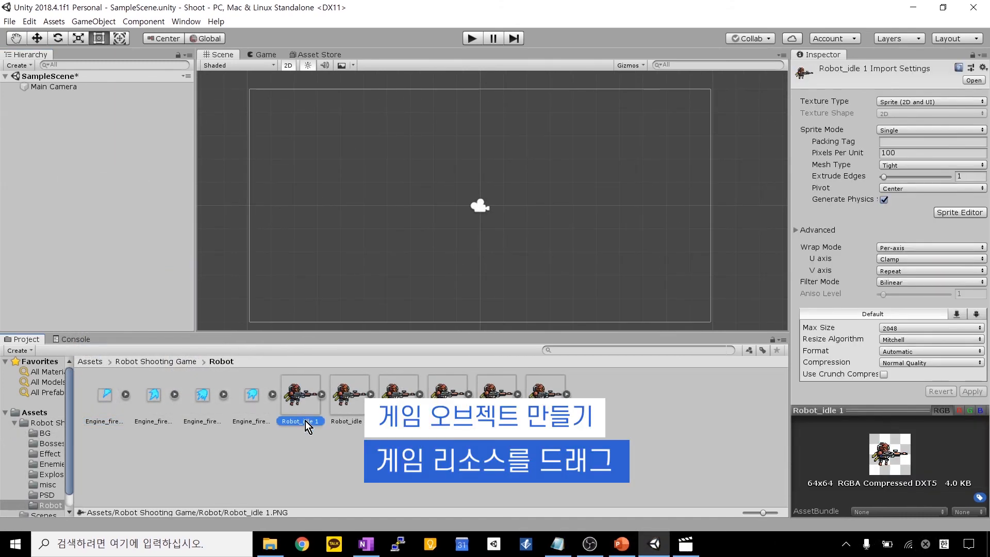
drag(304, 423, 374, 130)
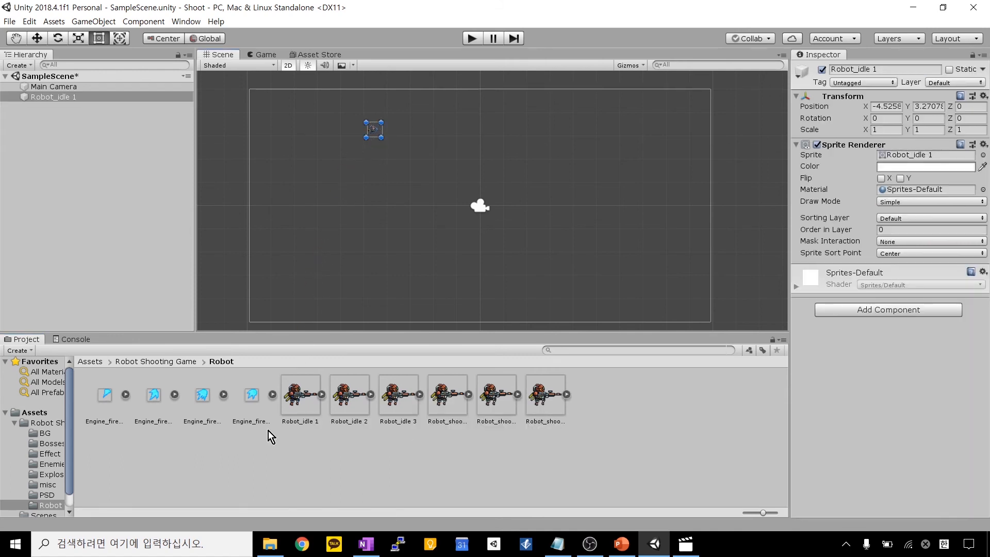
click(372, 132)
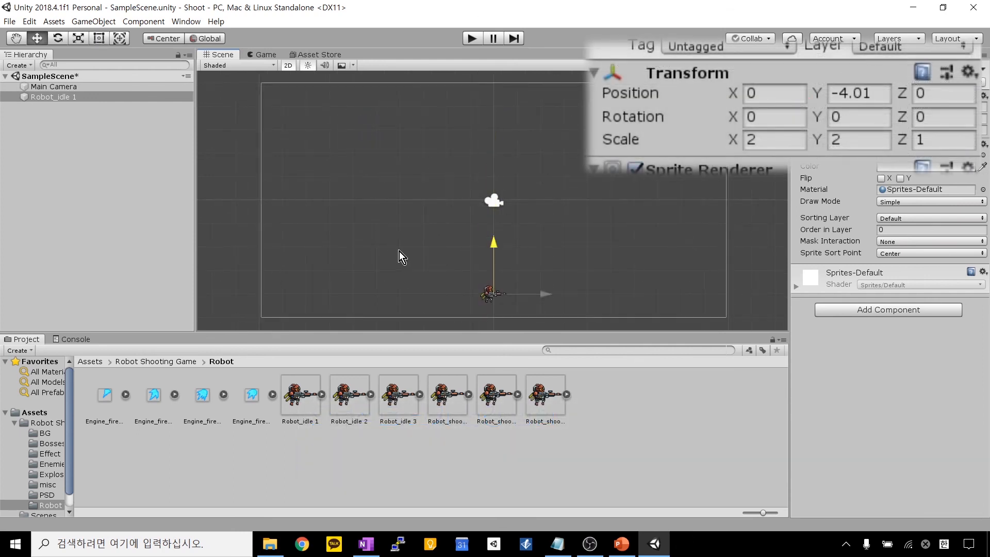
Step: Move the robot along its Y axis with the Move tool to about Y 0.99
drag(399, 251, 760, 151)
drag(494, 154, 493, 162)
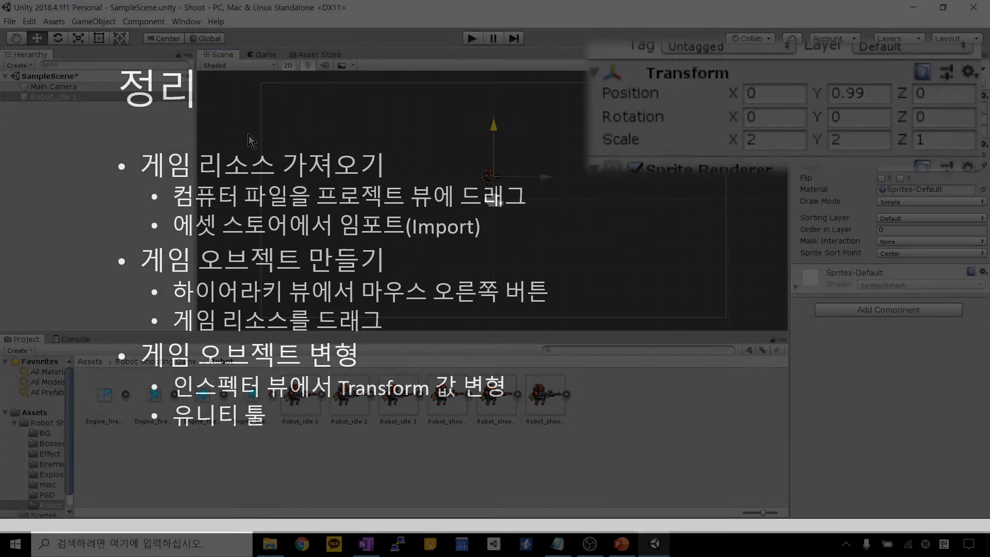